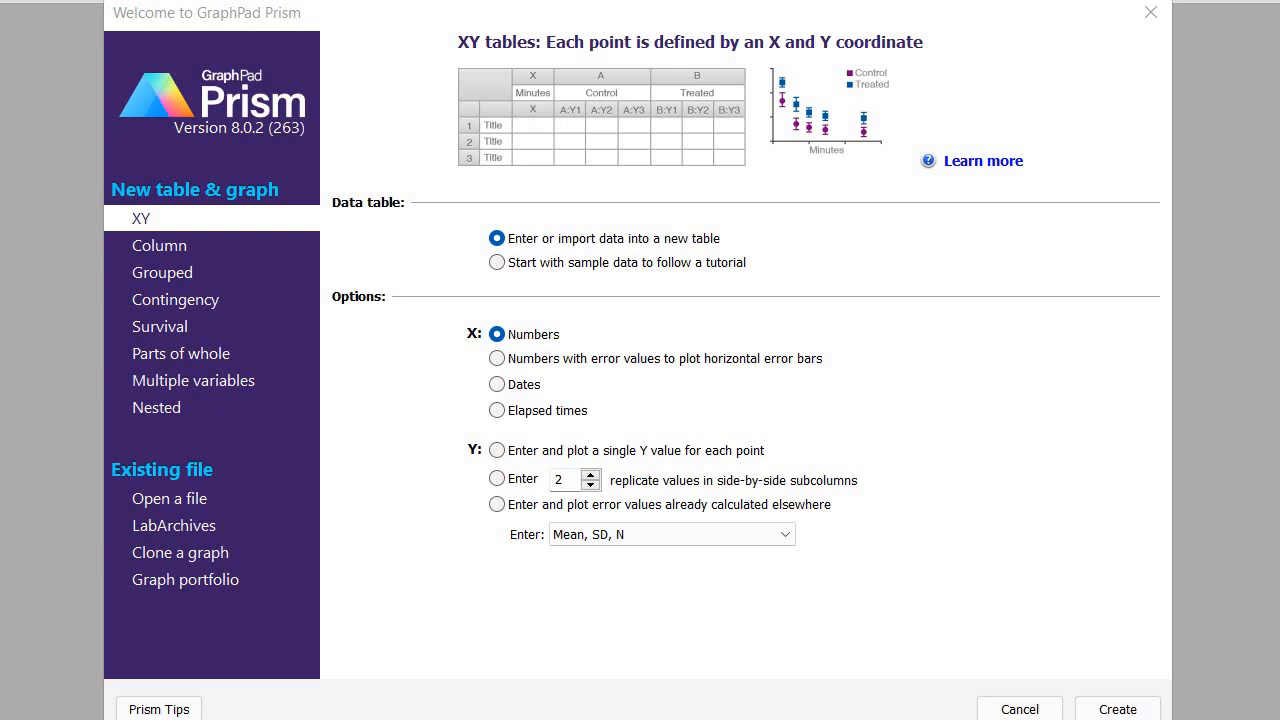
left_click(160, 246)
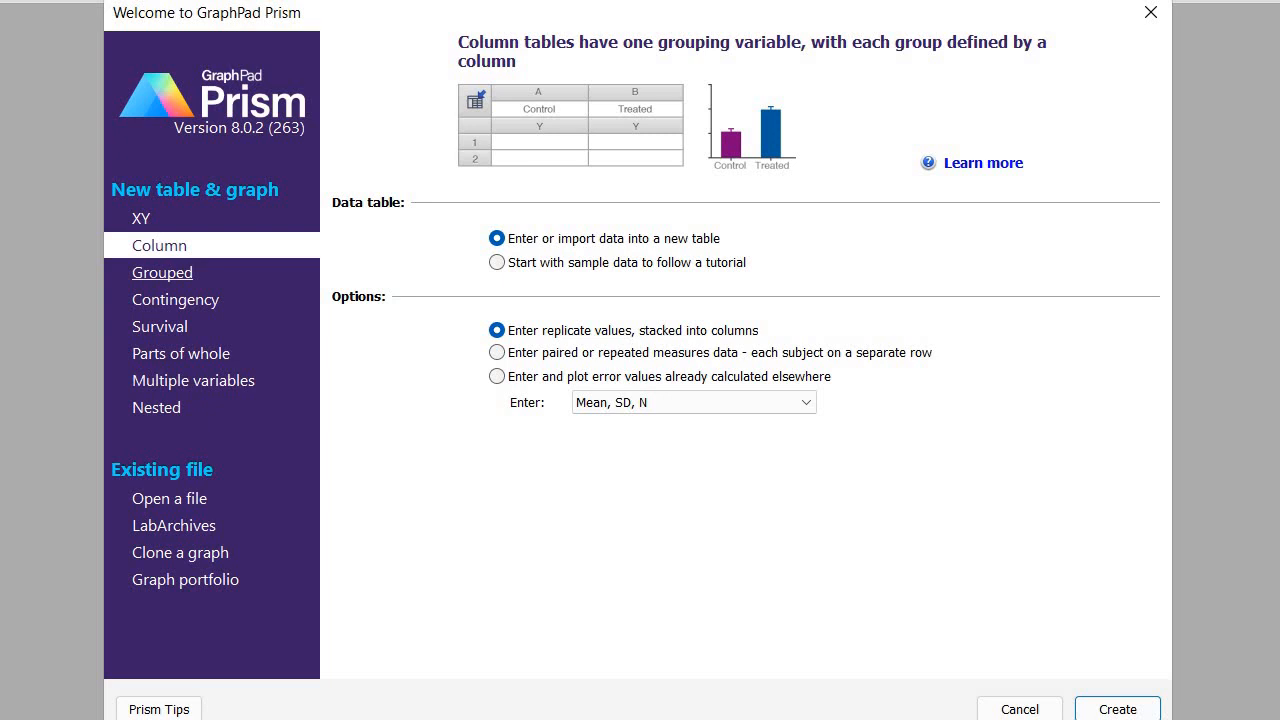
left_click(163, 273)
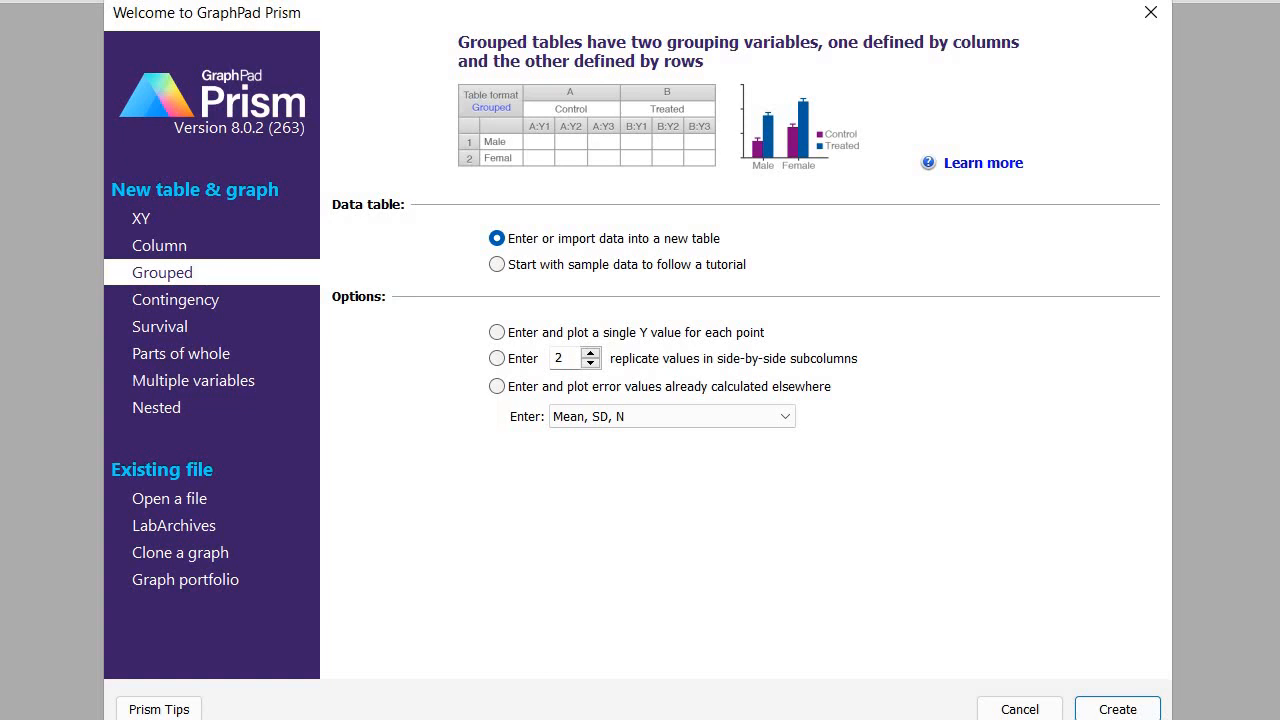
left_click(175, 300)
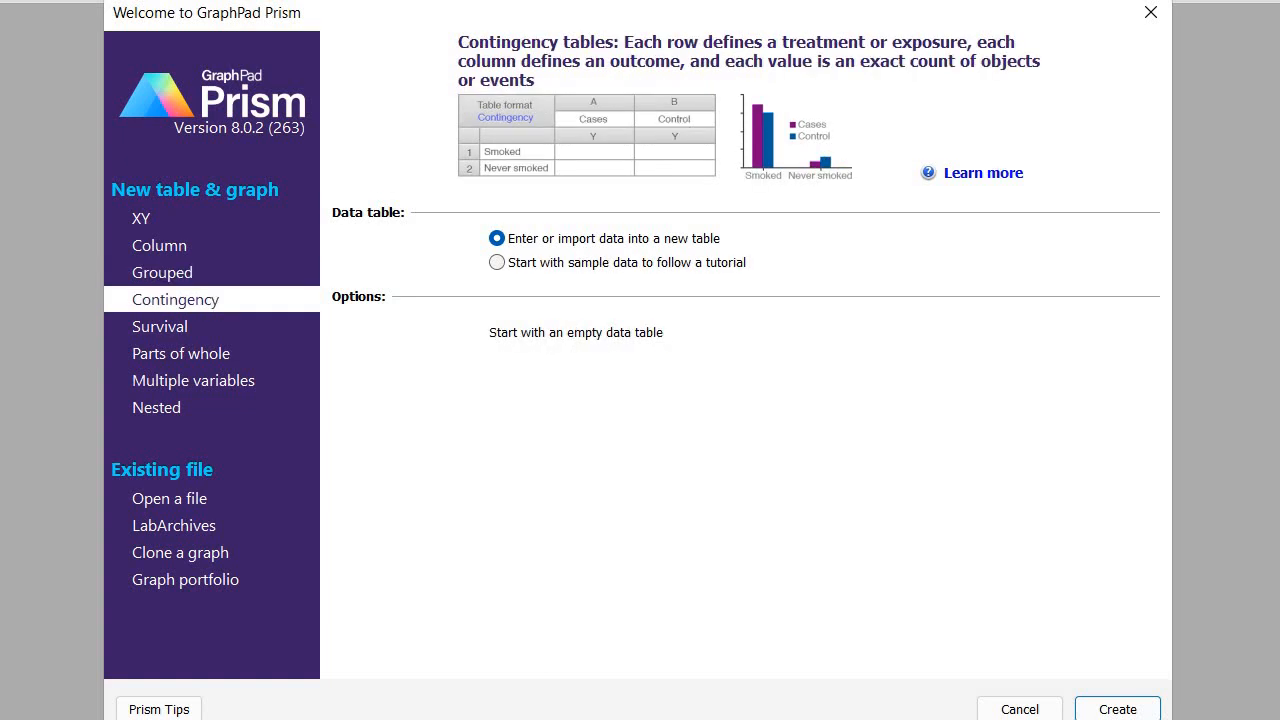
left_click(160, 327)
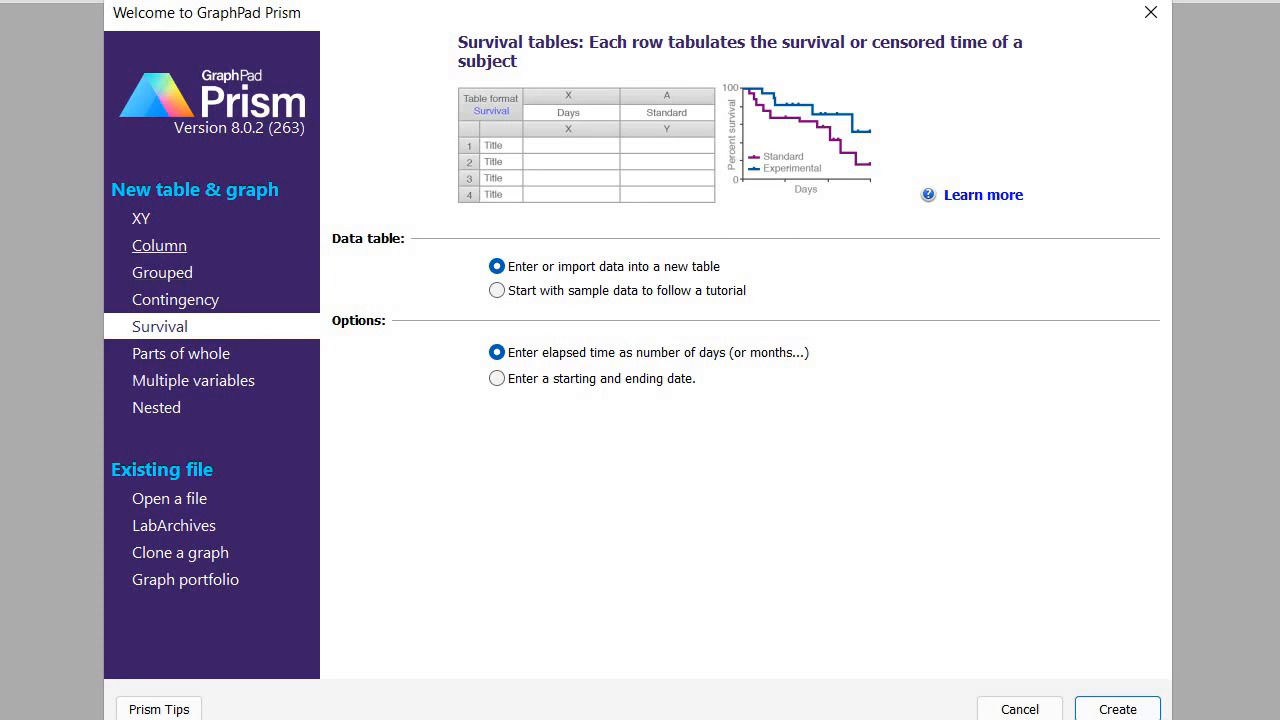
left_click(159, 245)
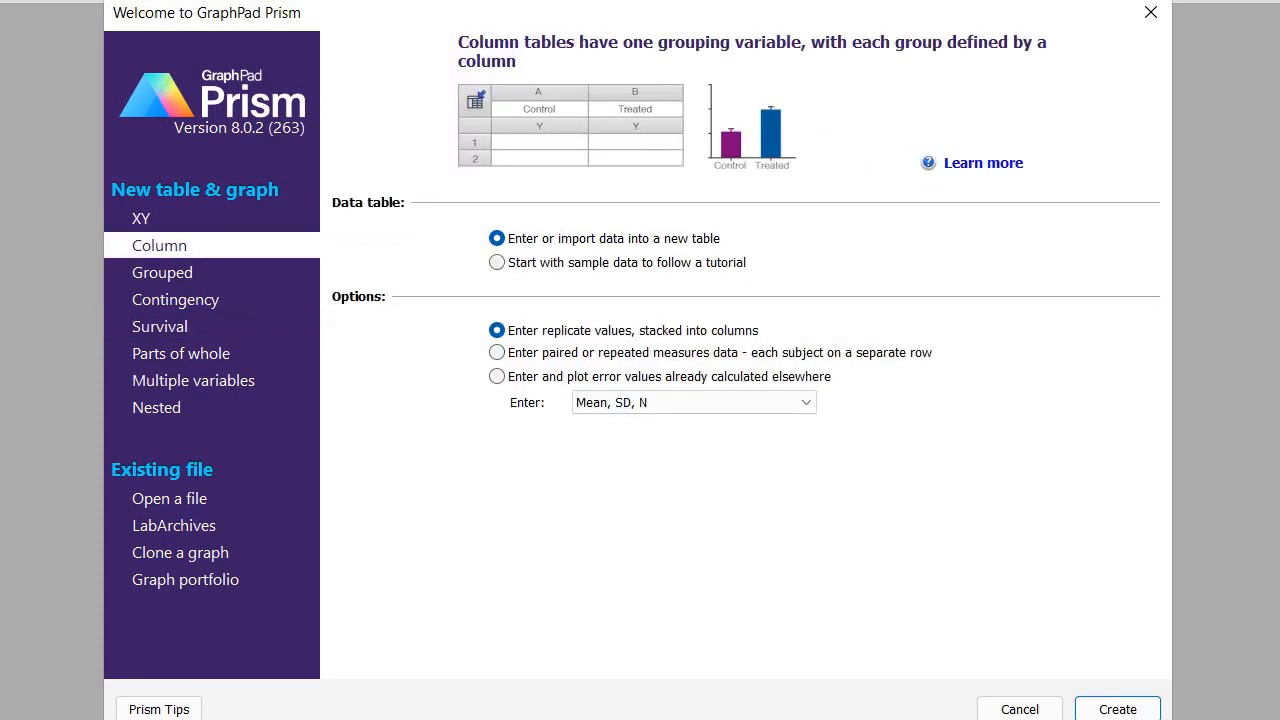
Create a new Grouped data table for error values already calculated elsewhere, entered as Mean, SEM, N
left_click(165, 273)
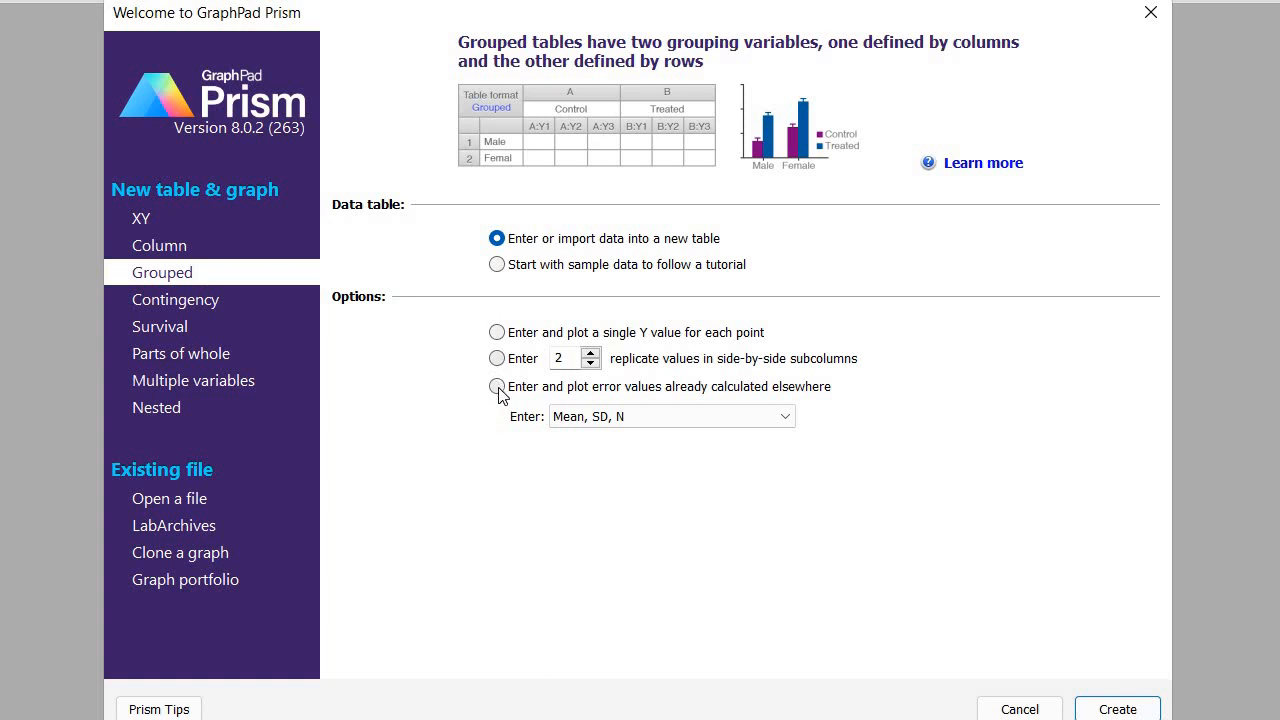
left_click(771, 420)
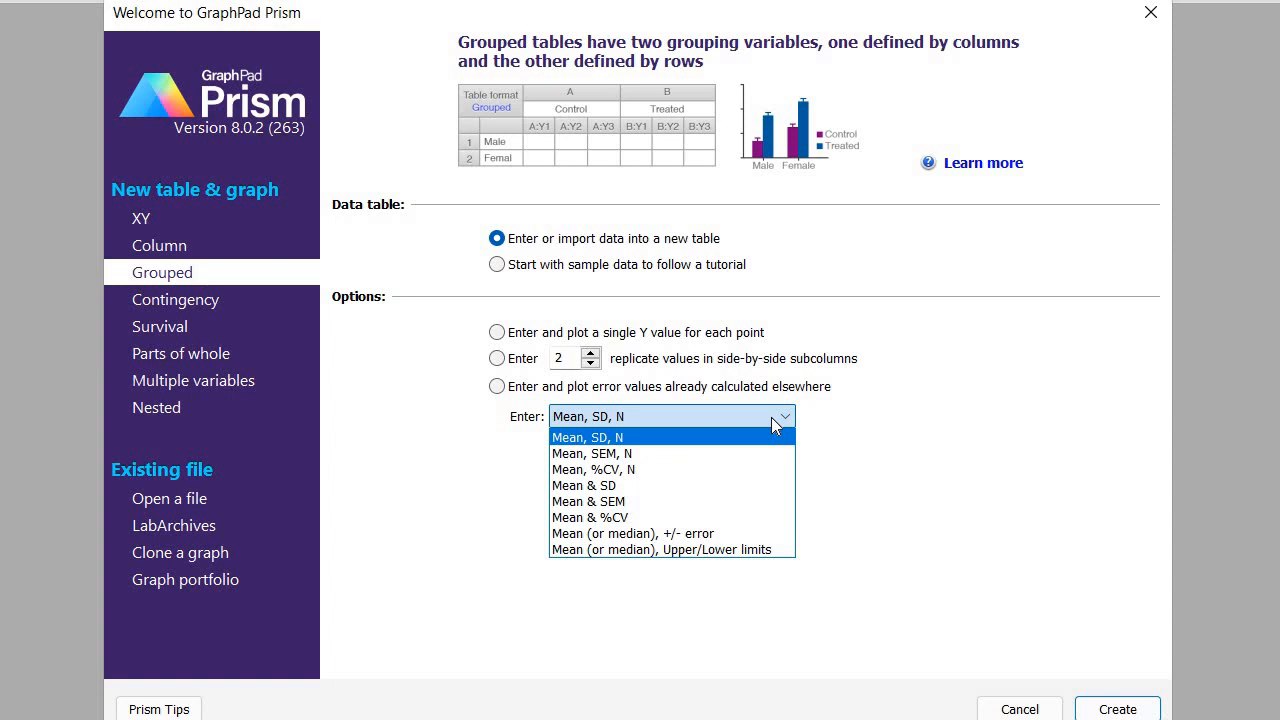
left_click(660, 463)
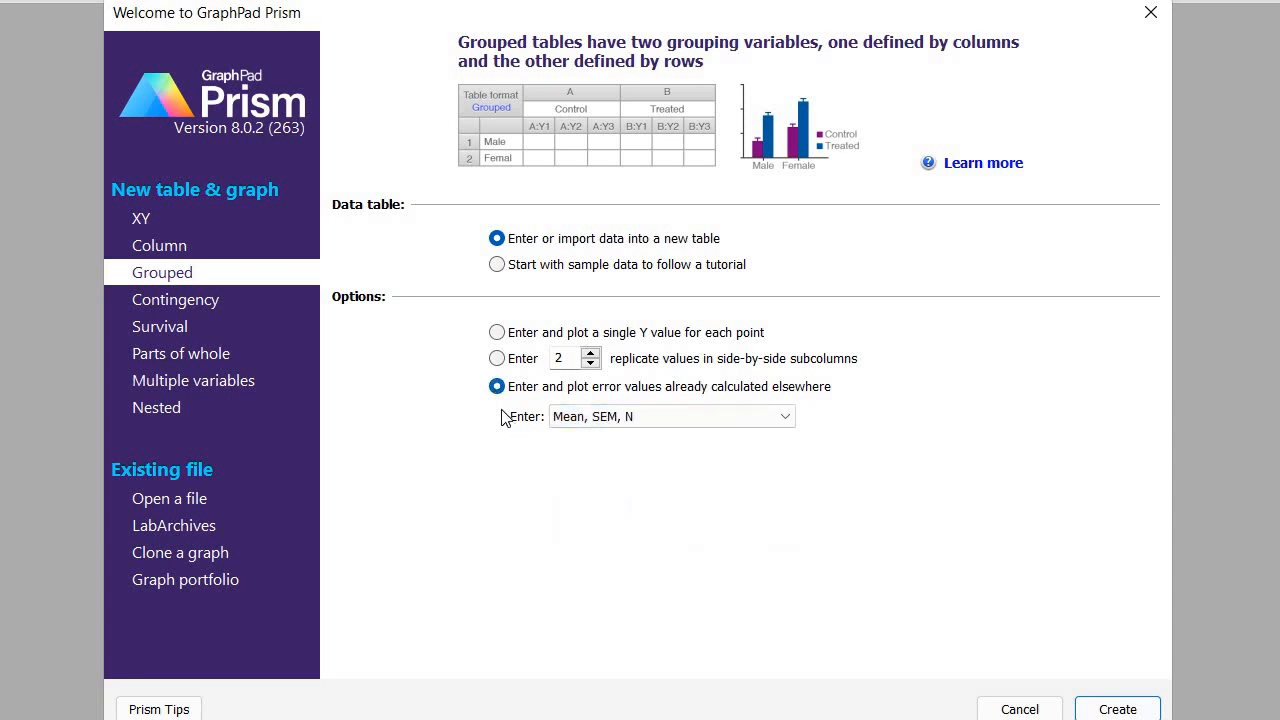
left_click(1118, 709)
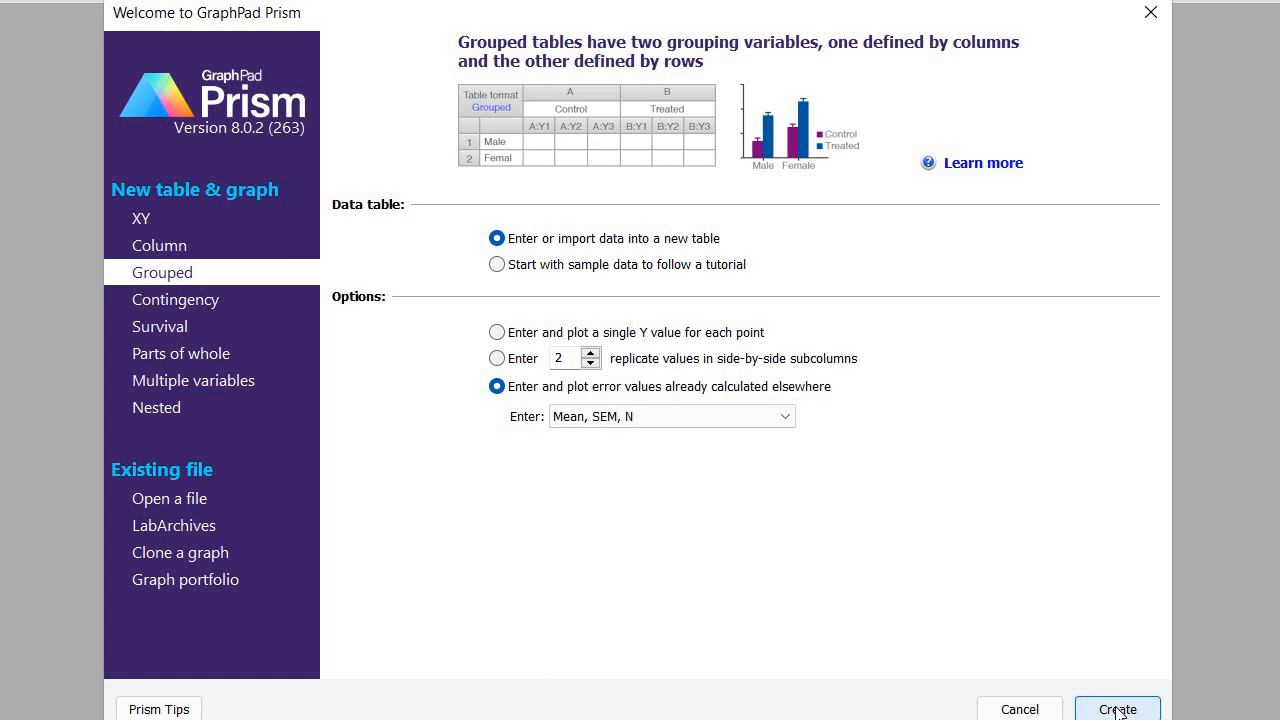
left_click(1118, 710)
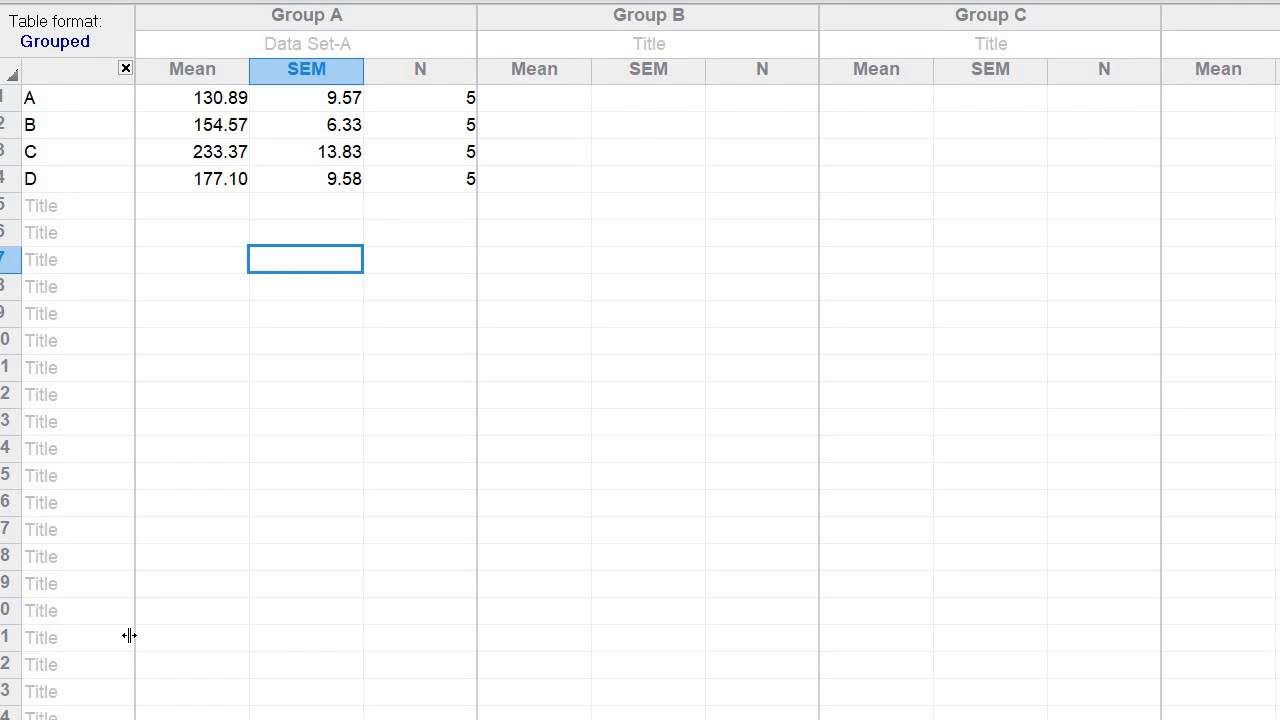
left_click(210, 422)
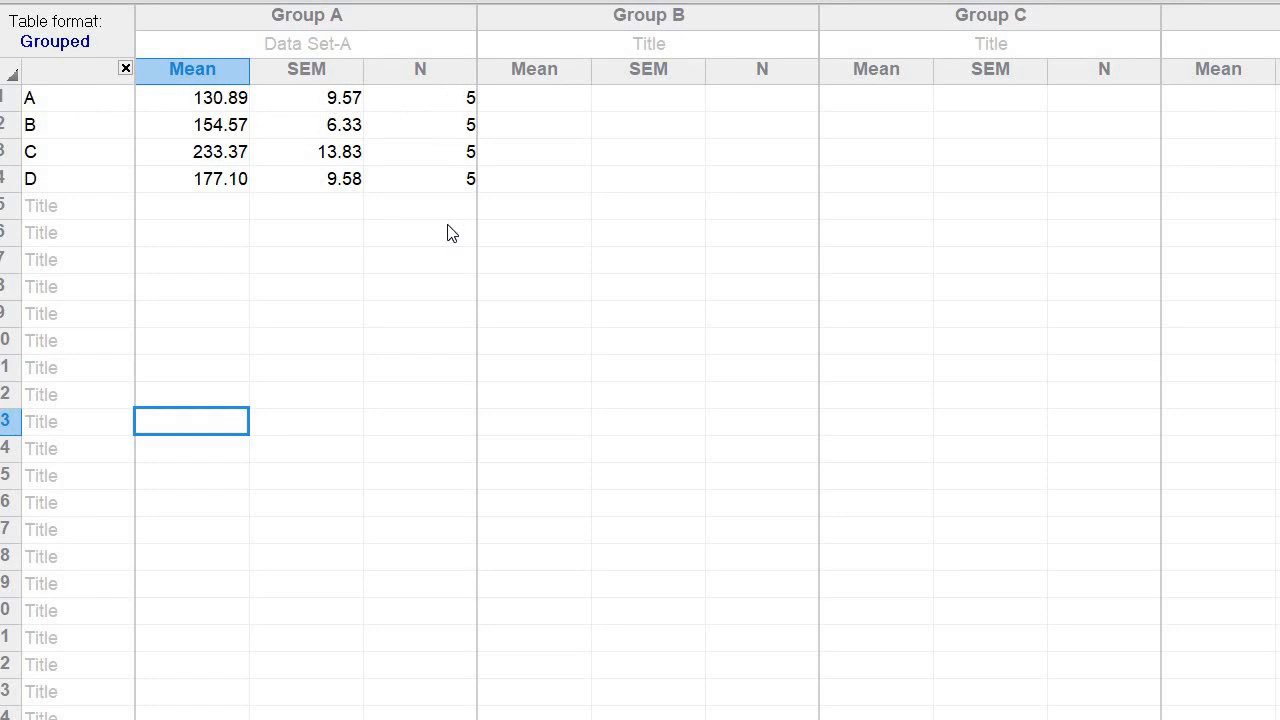
left_click(300, 234)
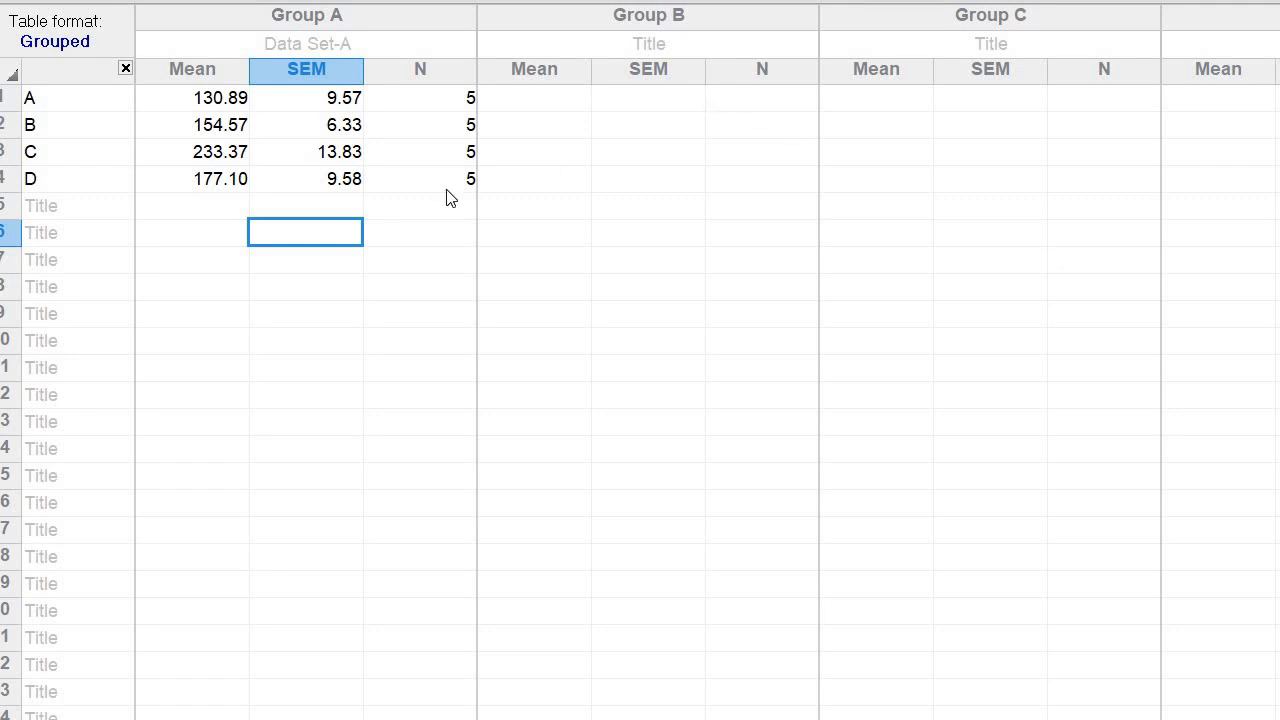
left_click(225, 165)
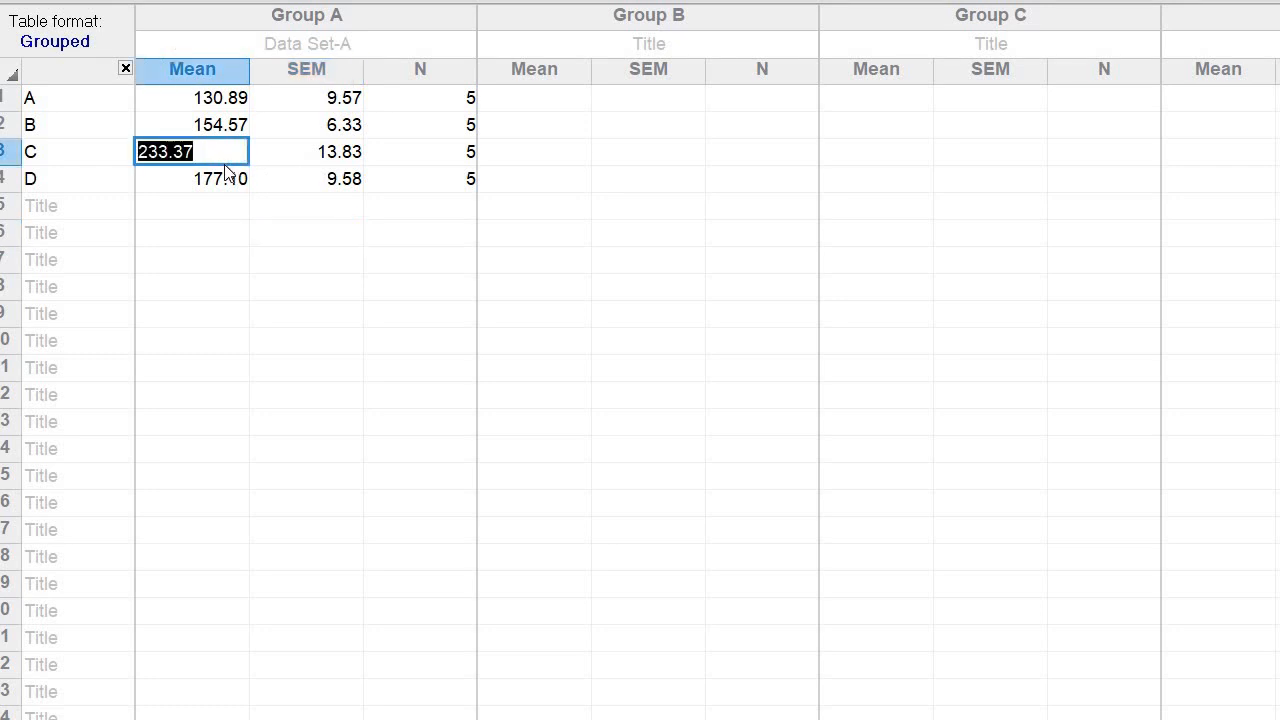
right_click(225, 168)
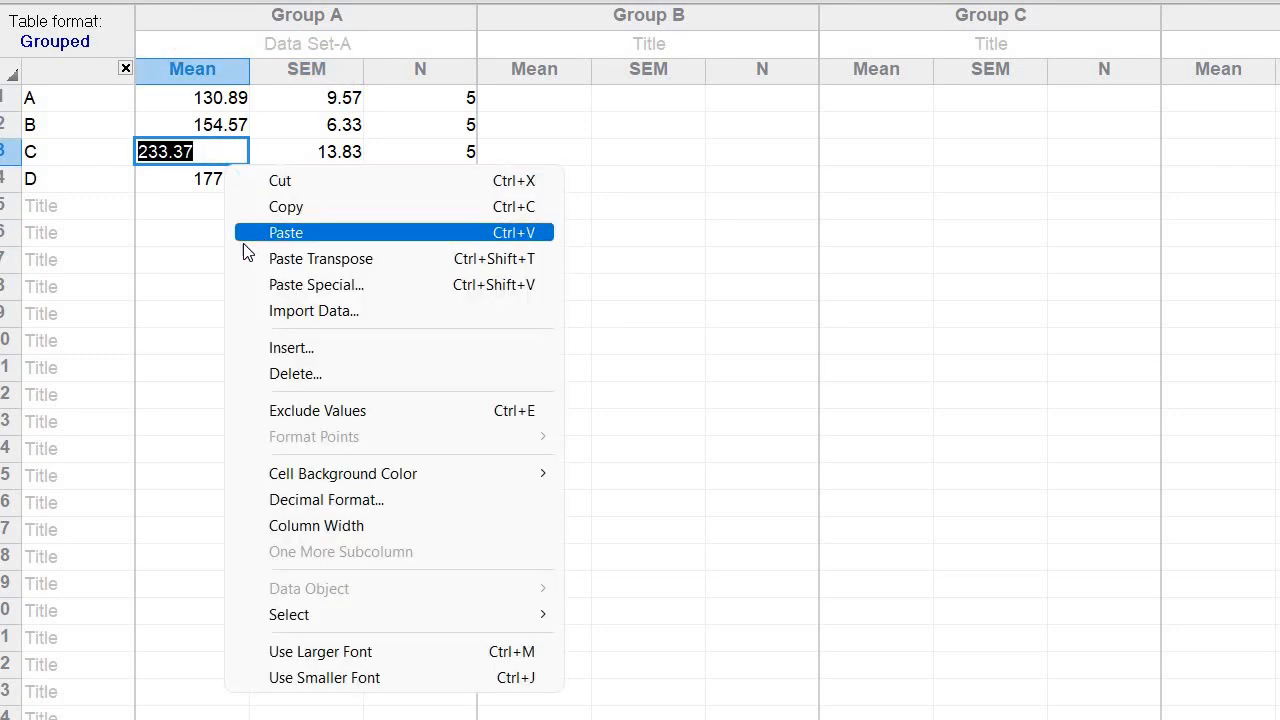
left_click(284, 347)
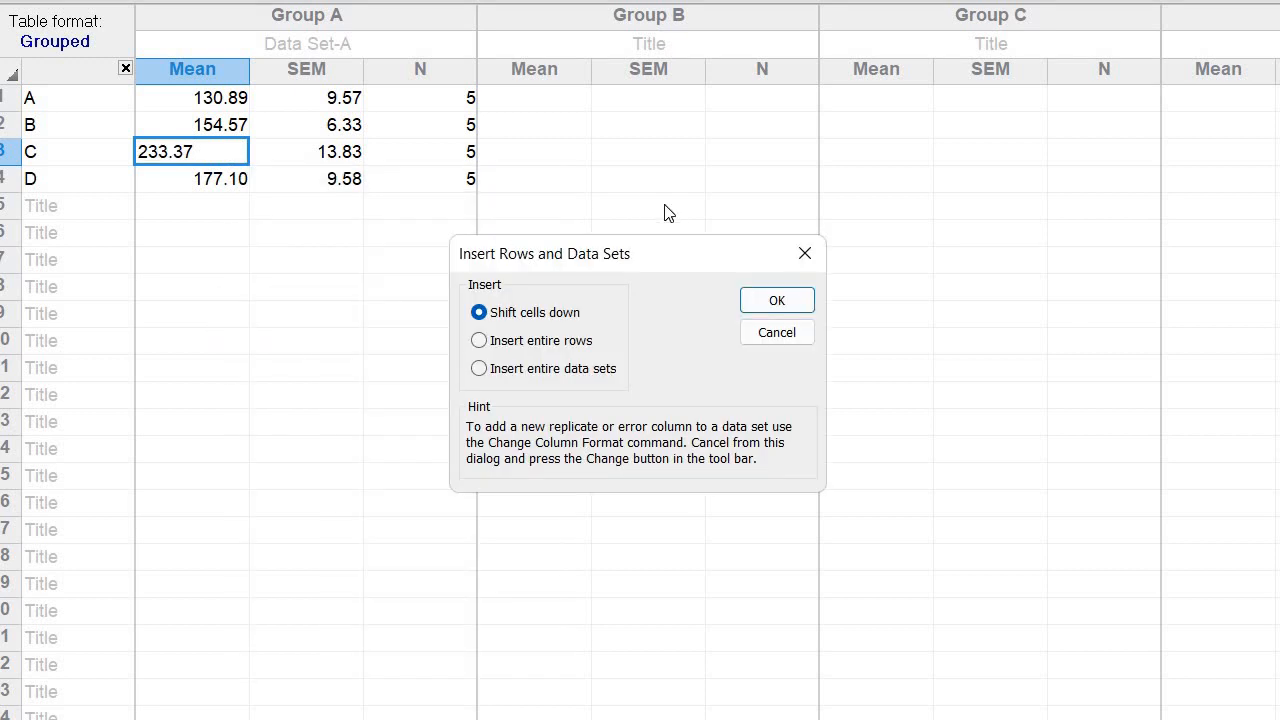
left_click(805, 258)
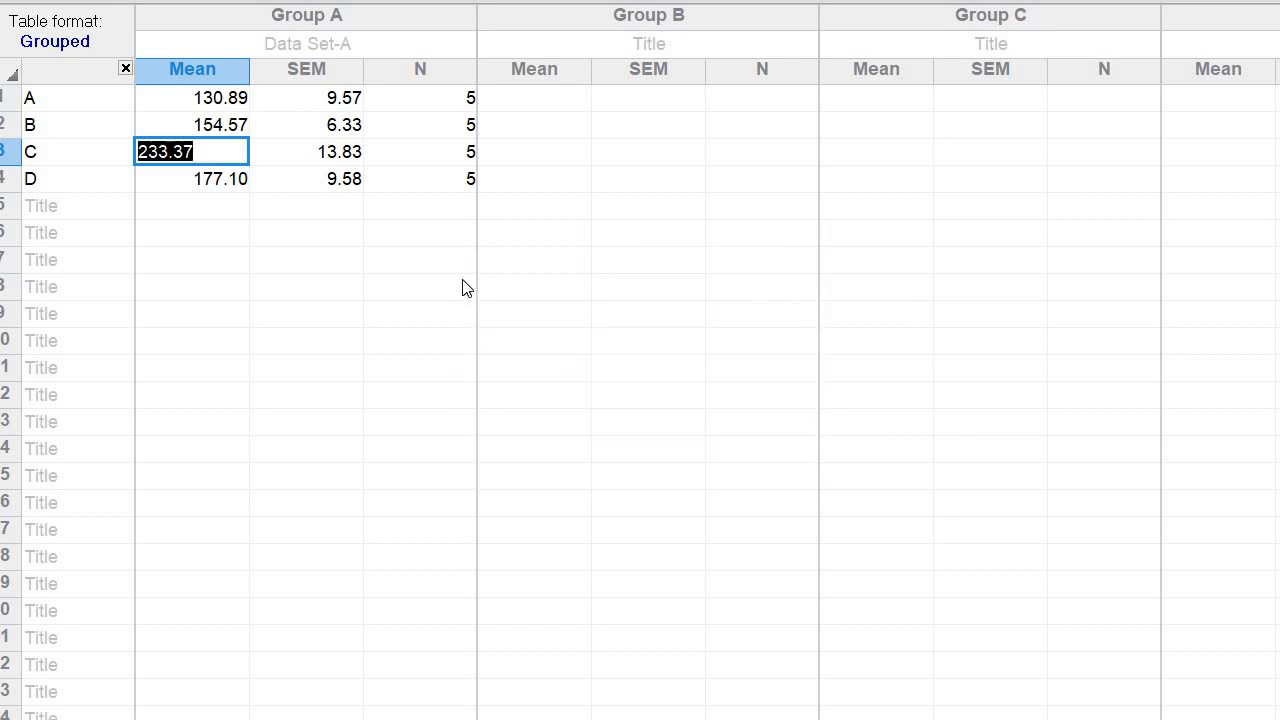
left_click(463, 284)
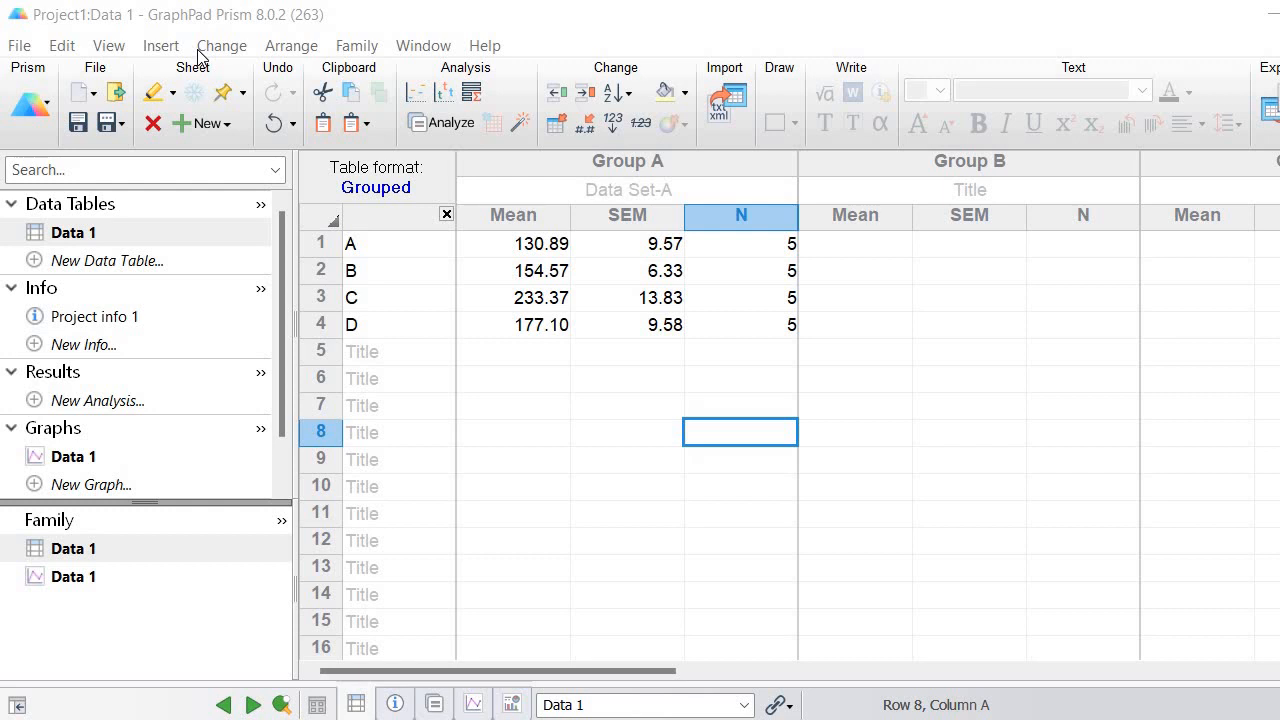
Create a new graph of the existing Data 1 table as a Column family column bar graph plotting Mean with SEM
left_click(165, 46)
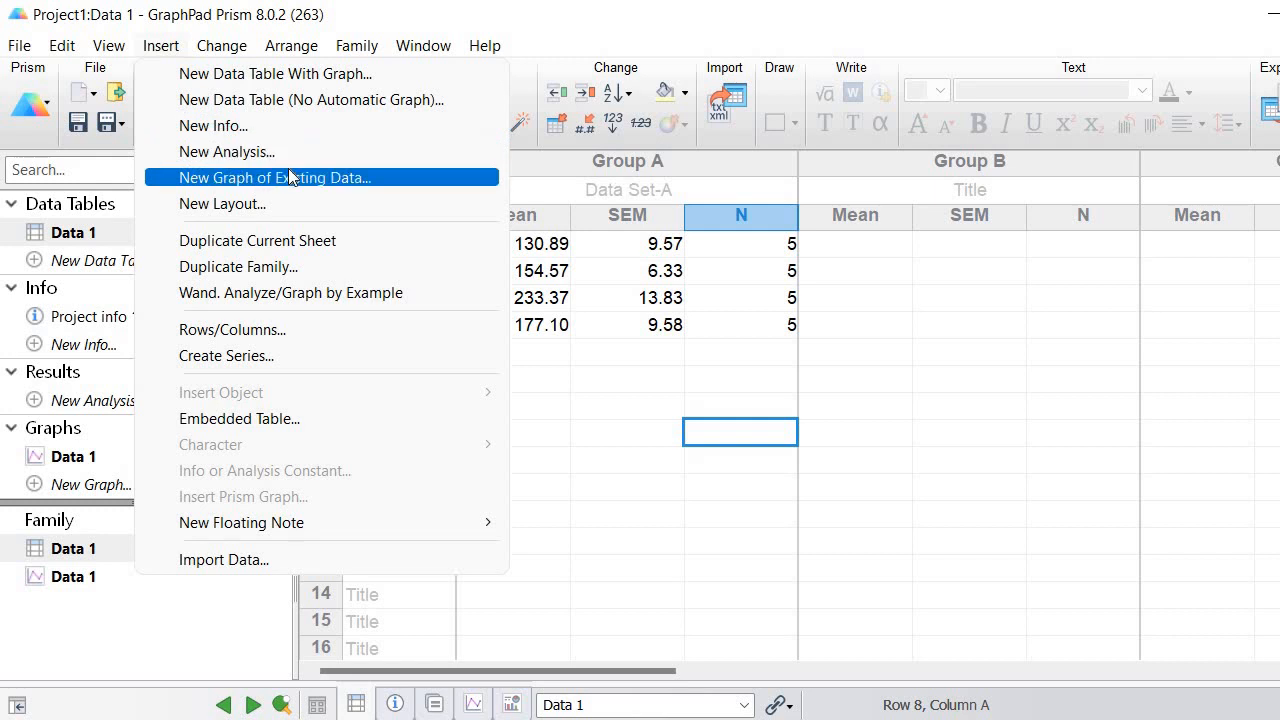
left_click(391, 180)
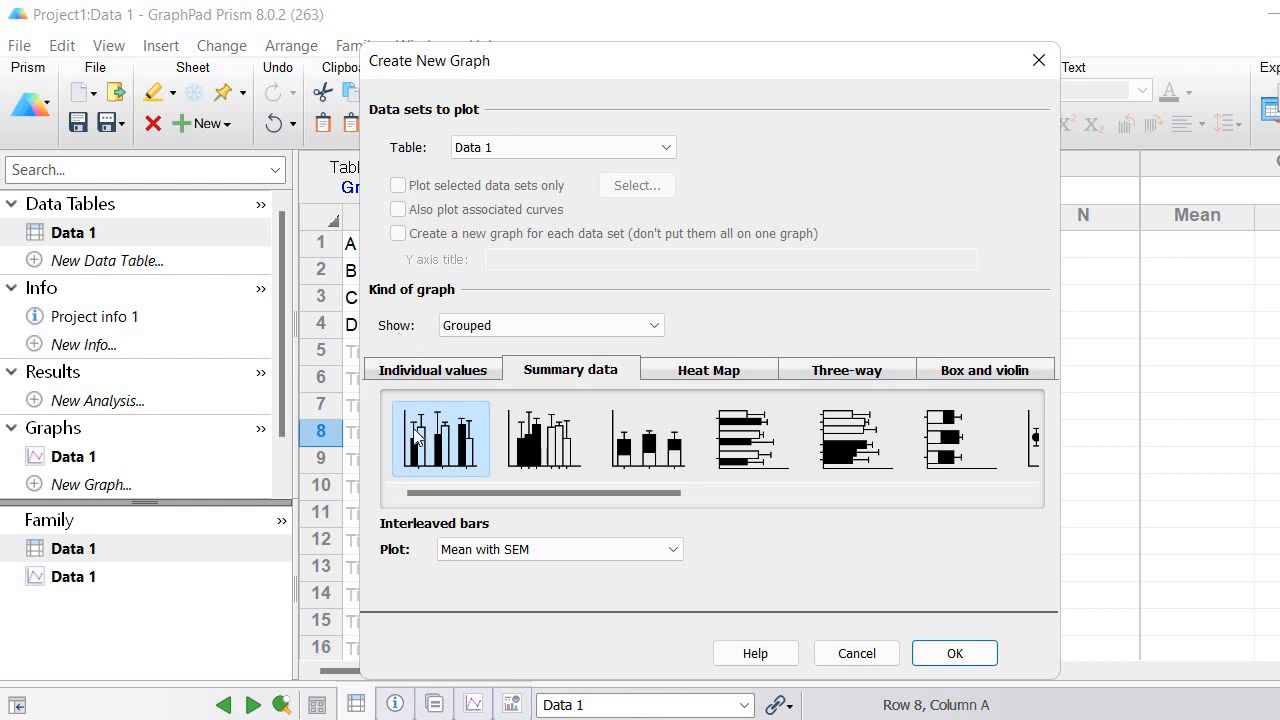
left_click(655, 330)
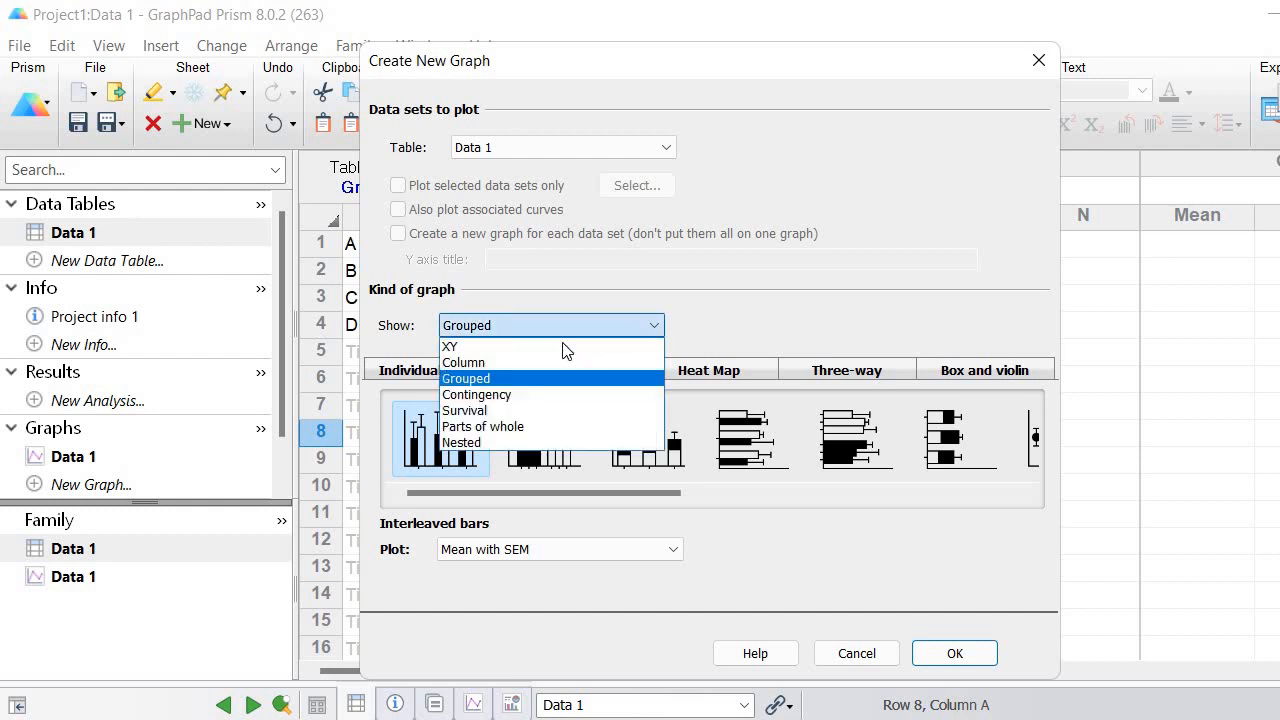
left_click(540, 363)
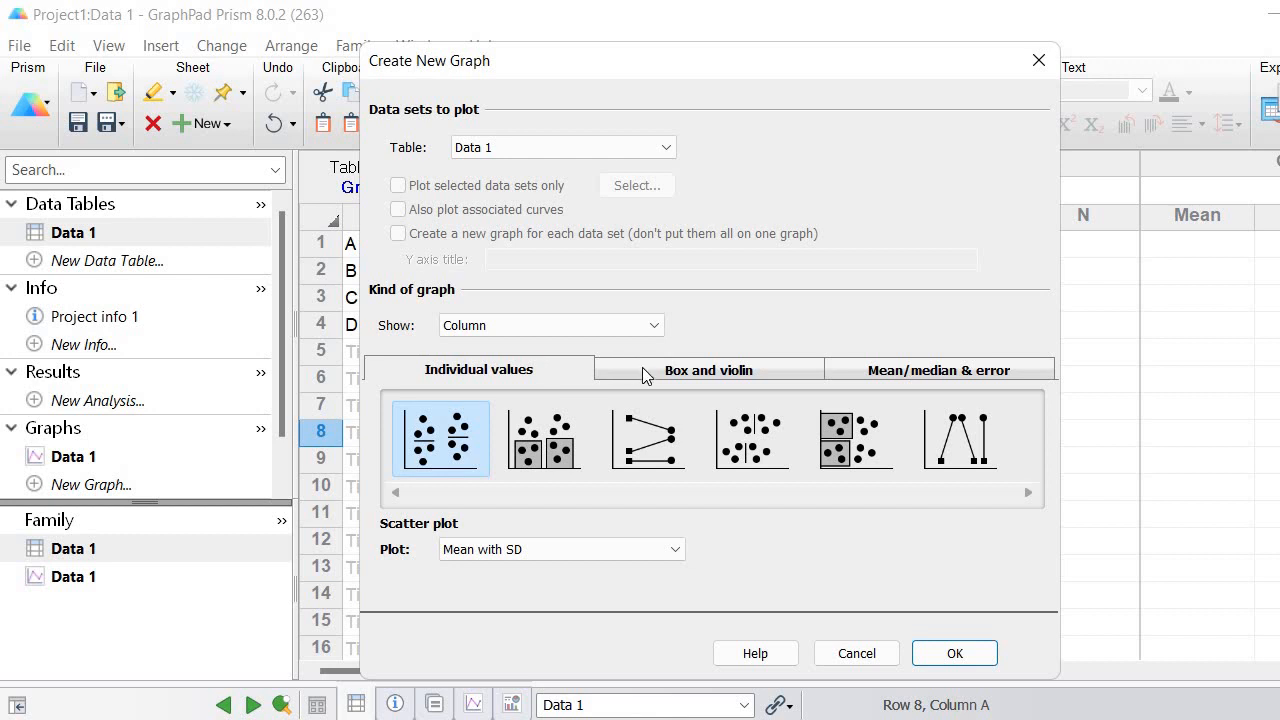
left_click(648, 549)
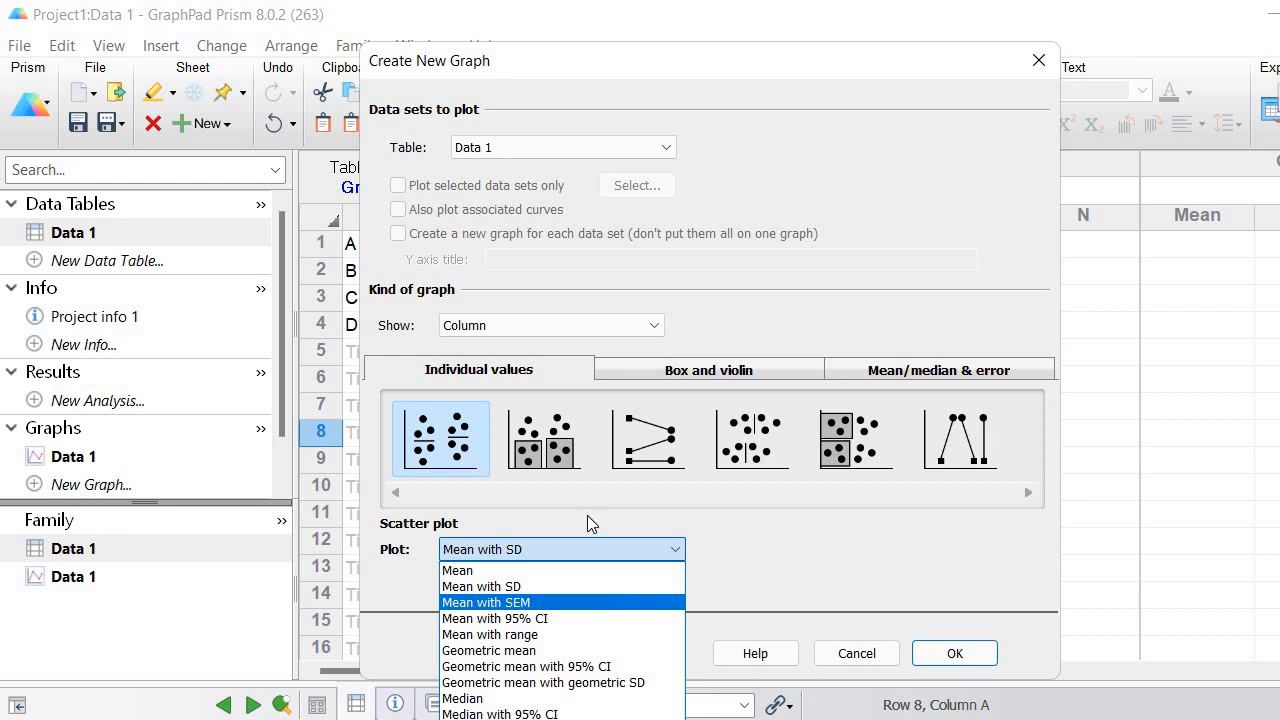
left_click(594, 602)
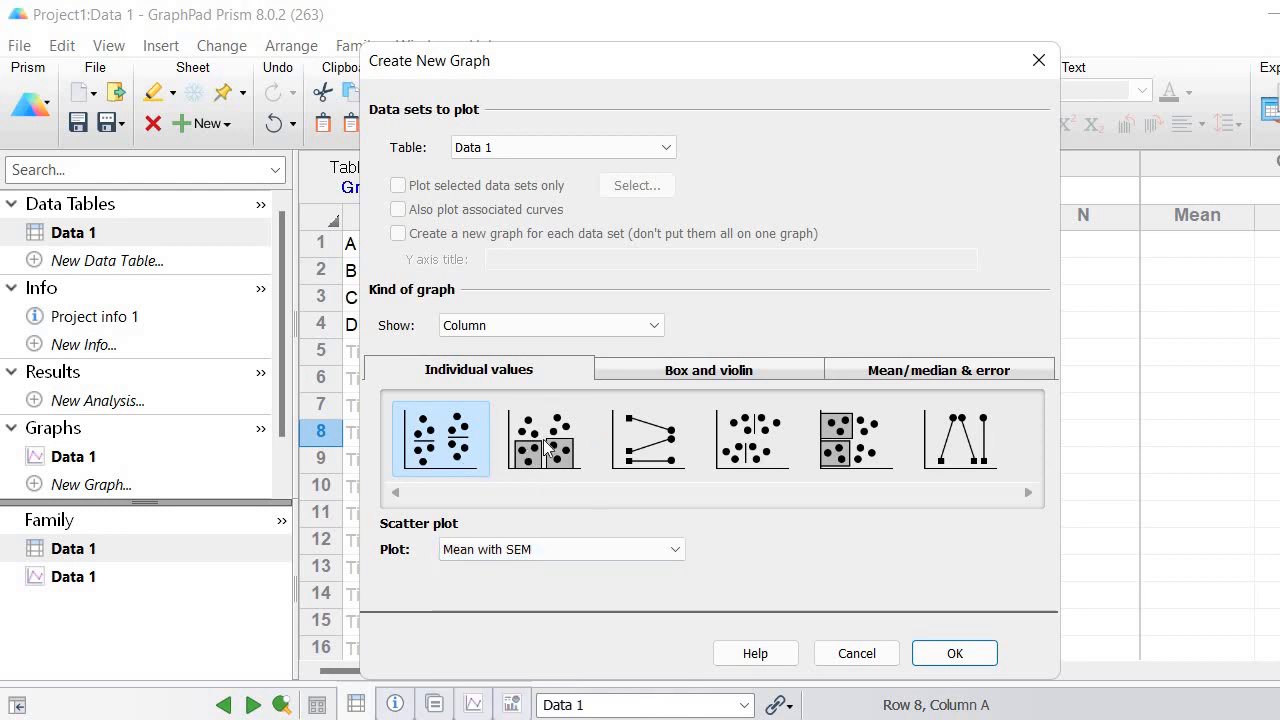
left_click(708, 372)
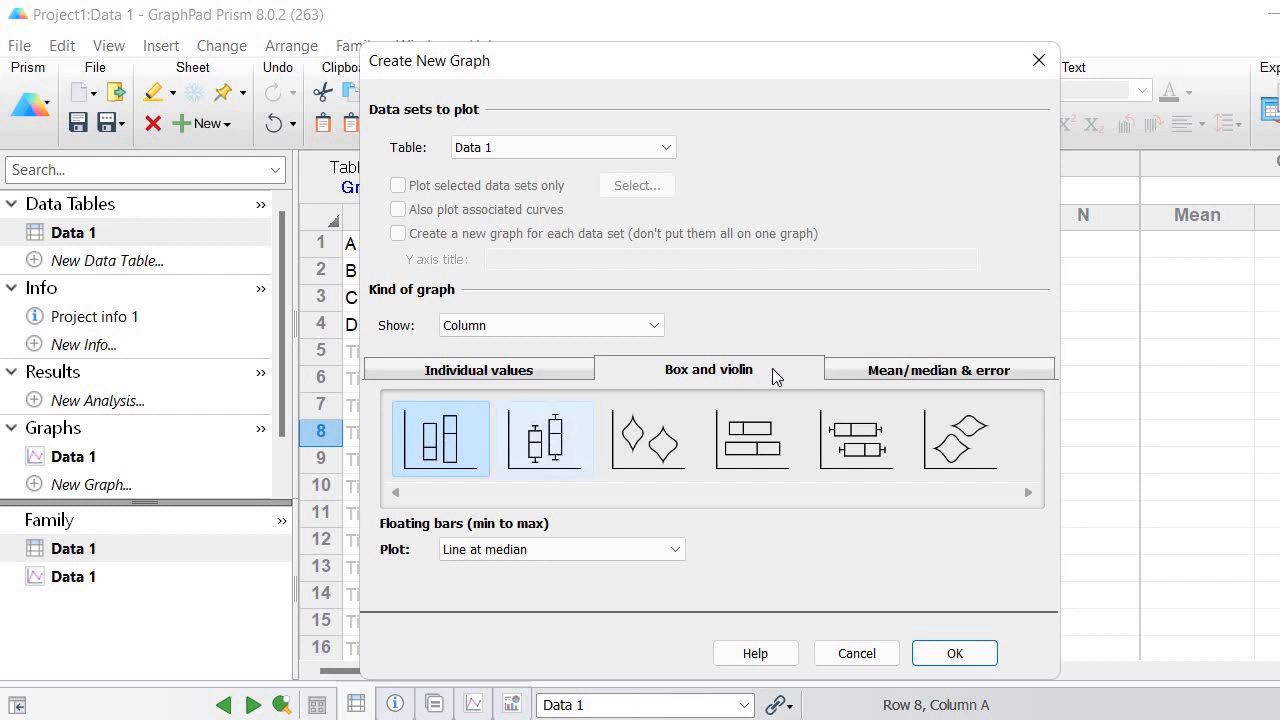
left_click(888, 367)
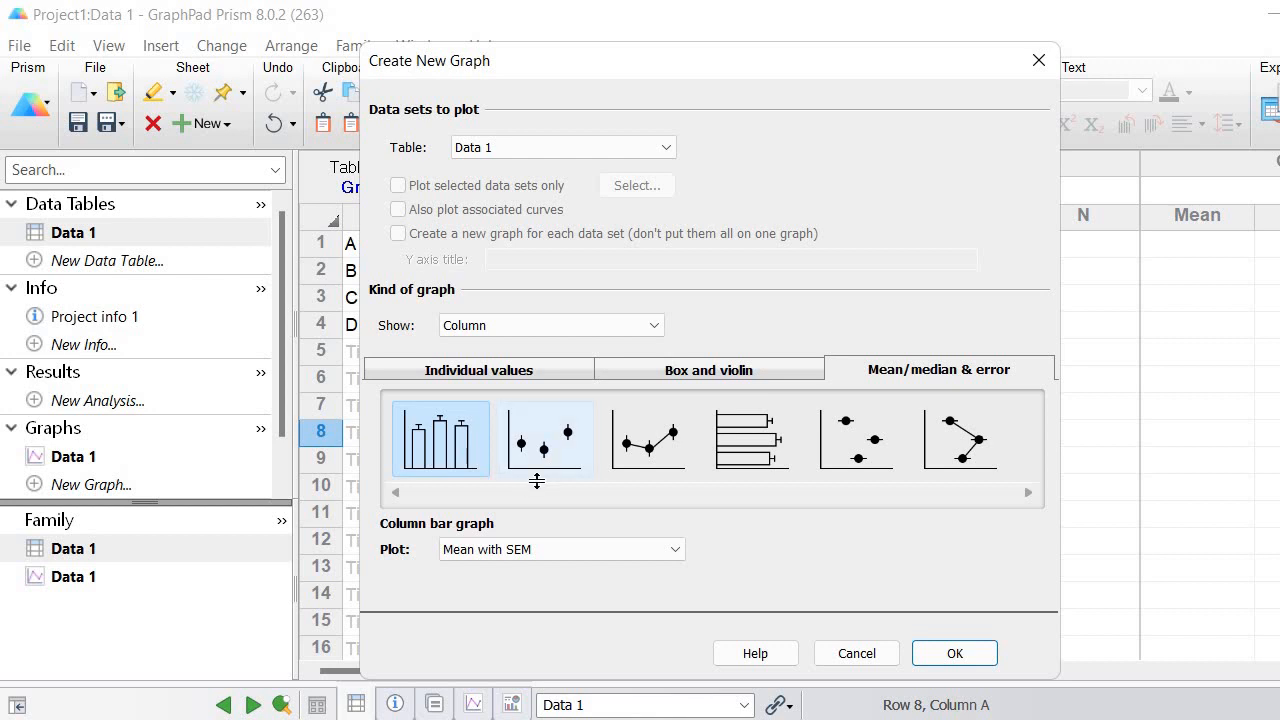
left_click(952, 653)
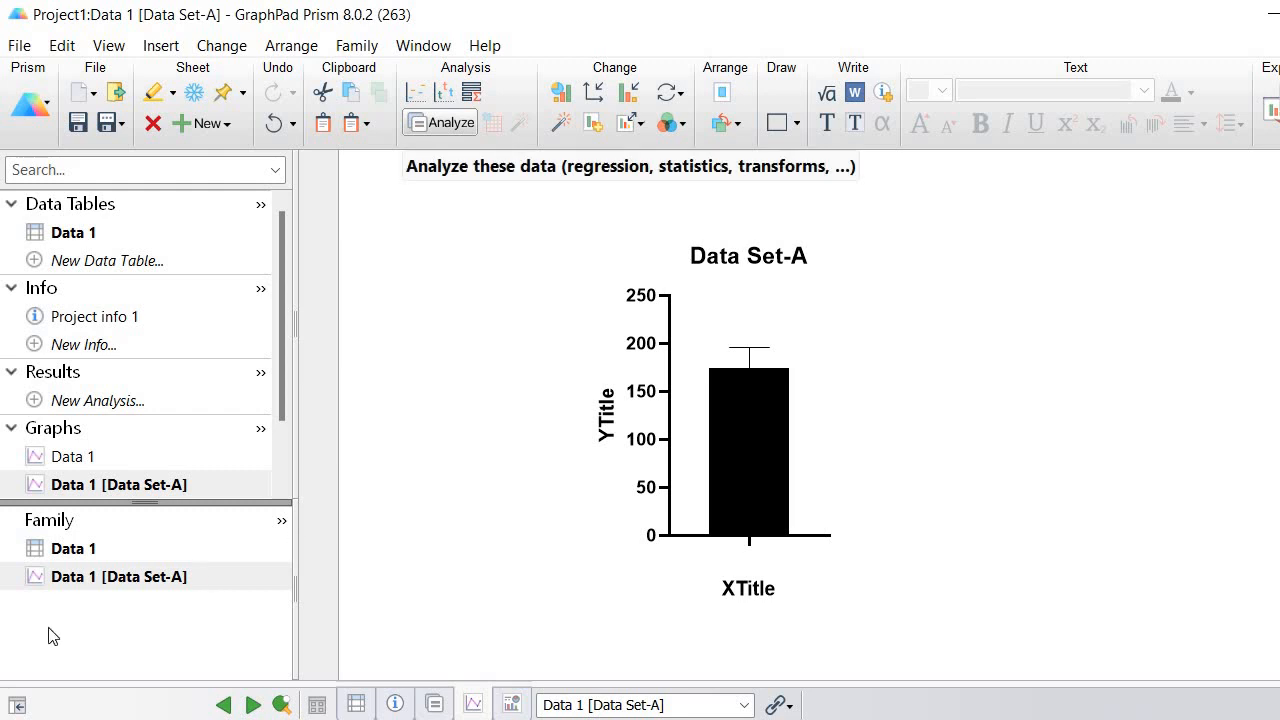
key("ctrl+z")
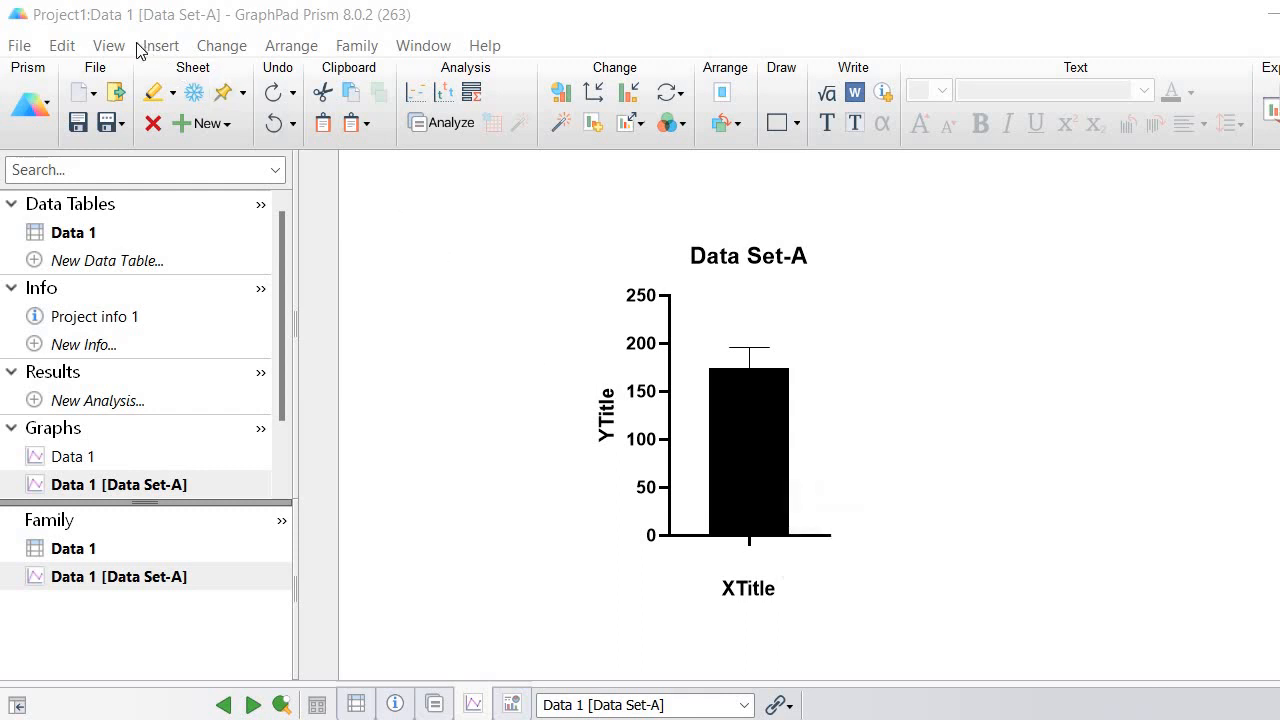
Change the graph to Grouped summary data with interleaved bars plotting Mean with SEM, and delete its legend
left_click(215, 48)
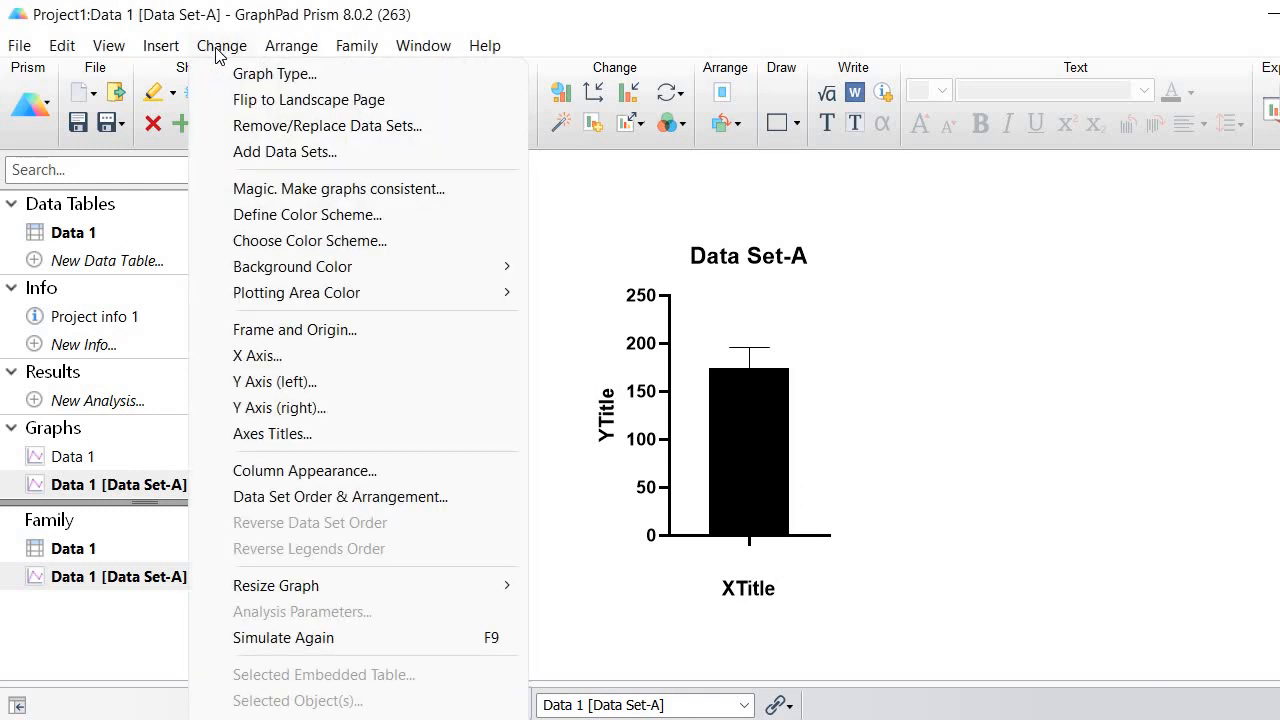
left_click(270, 72)
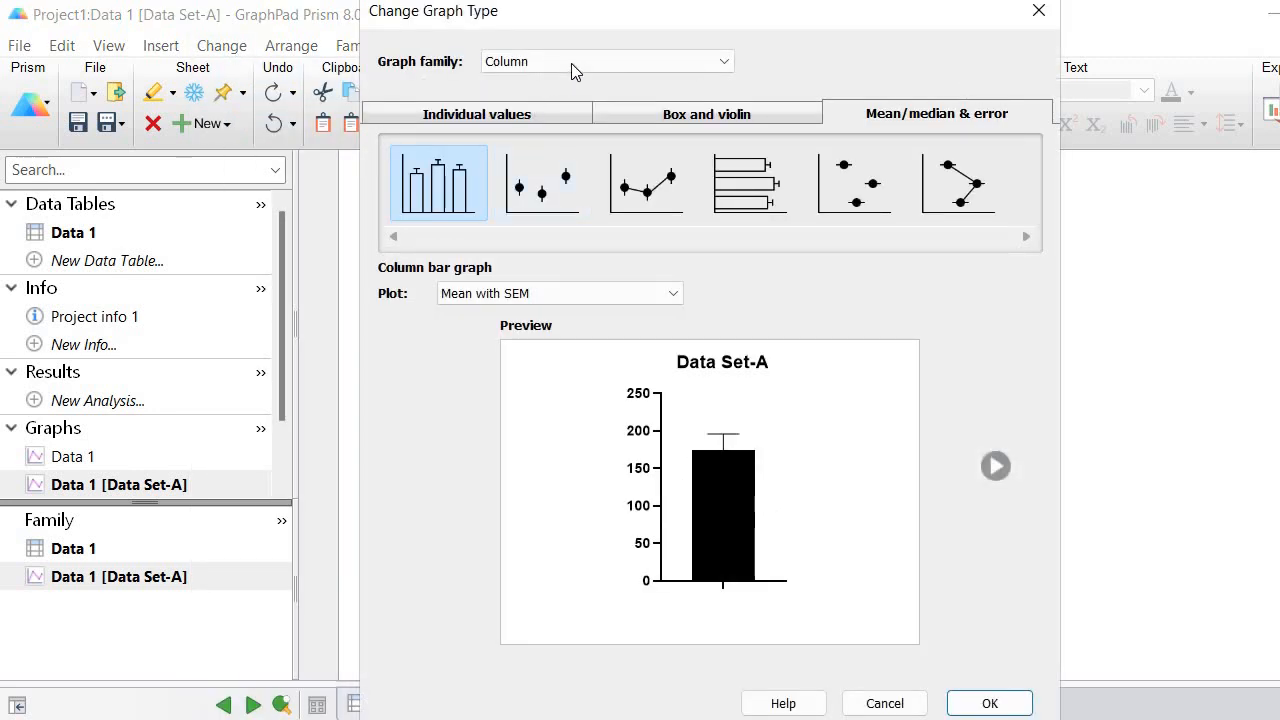
left_click(571, 63)
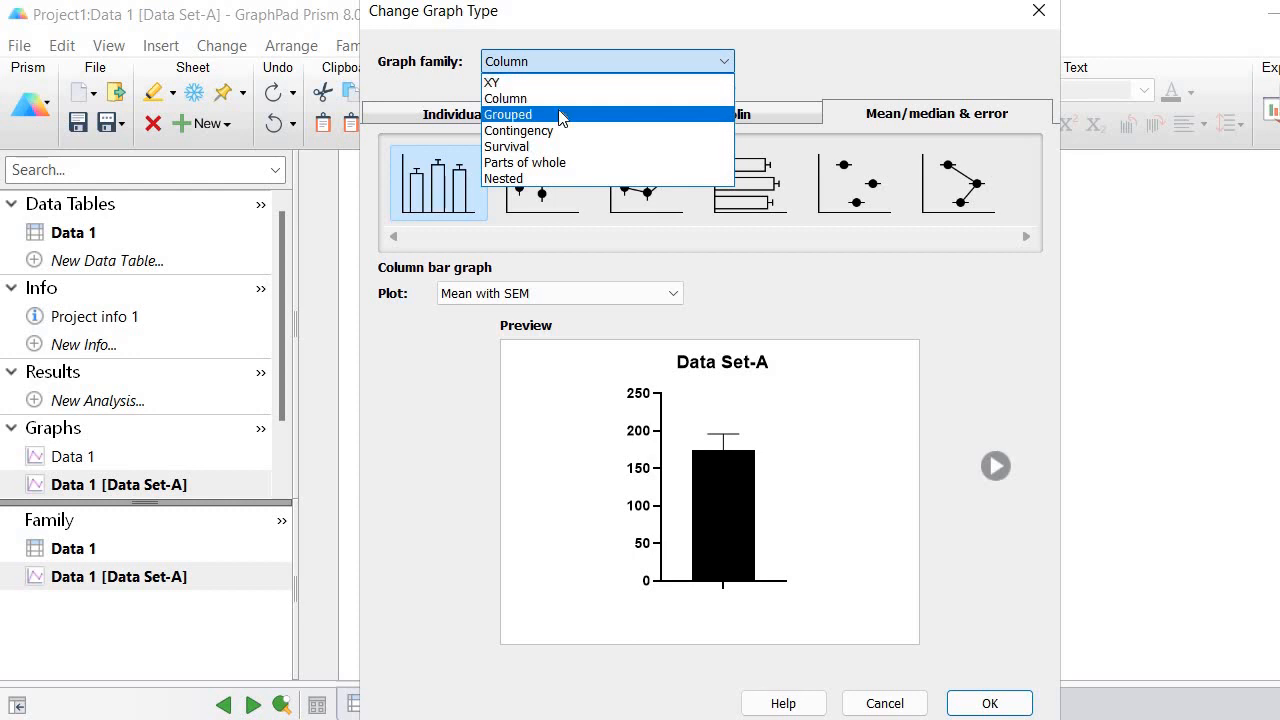
left_click(560, 115)
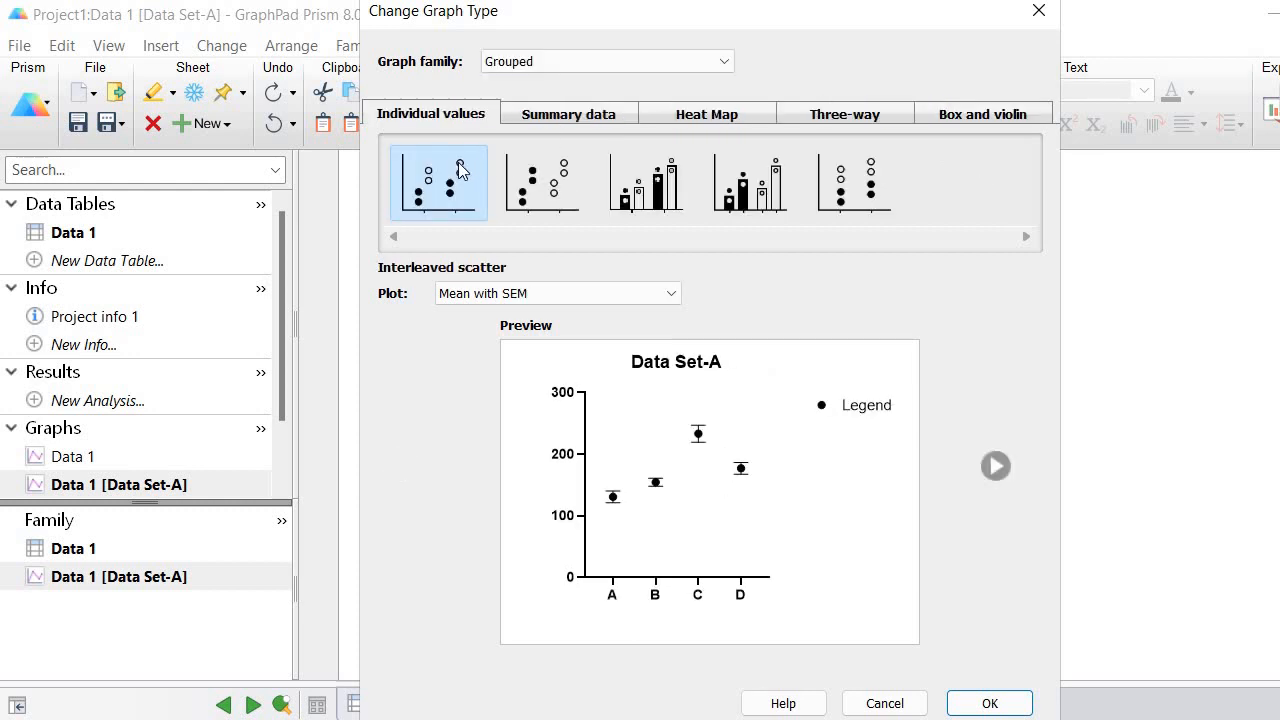
left_click(578, 117)
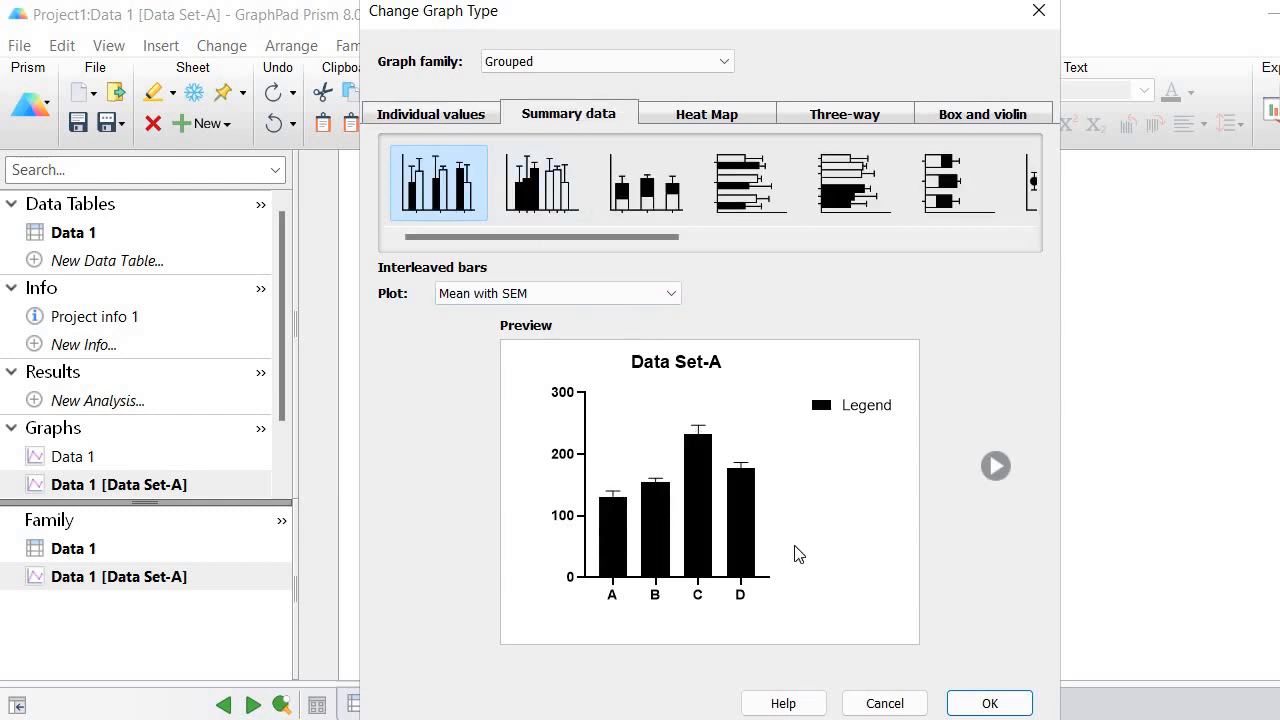
left_click(962, 704)
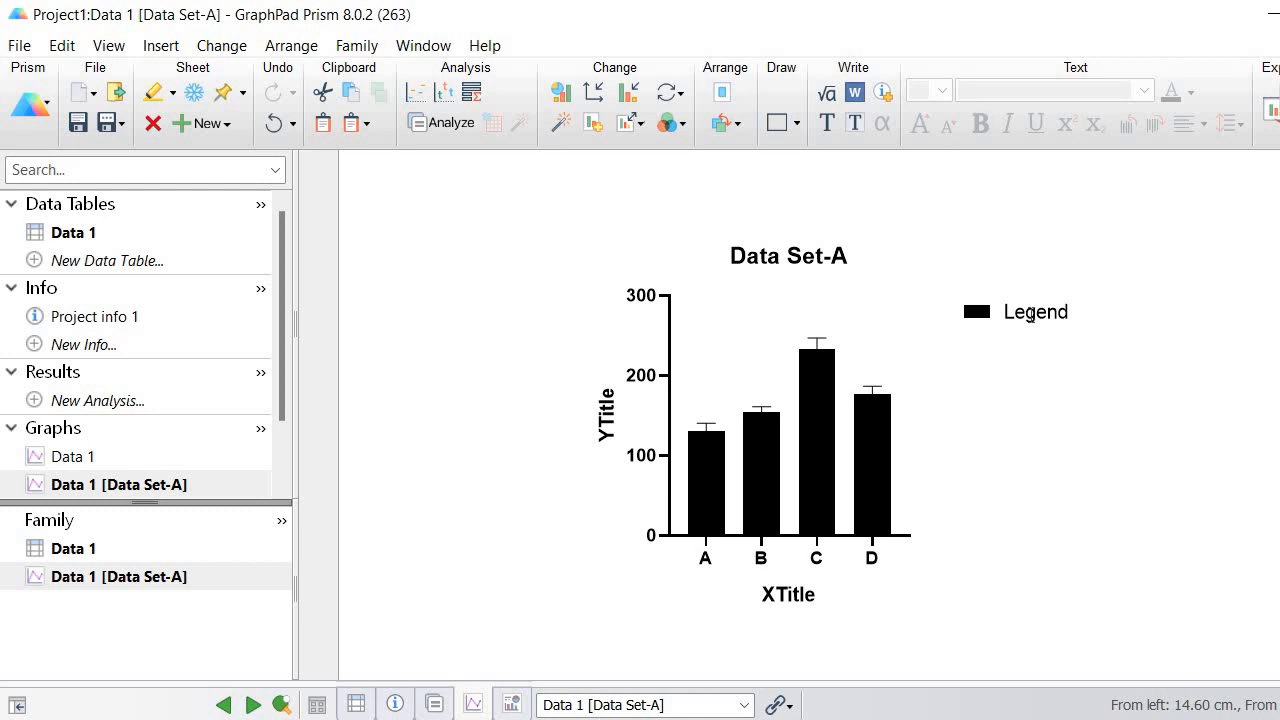
left_click(997, 306)
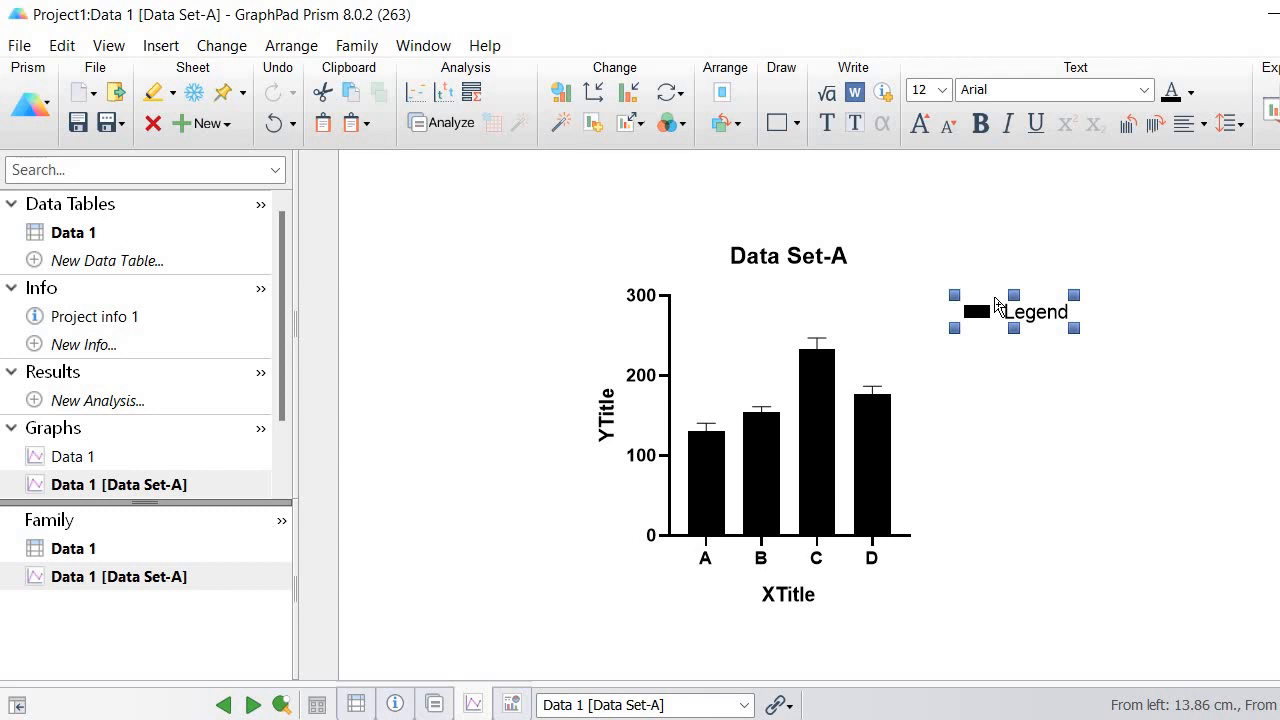
key("Delete")
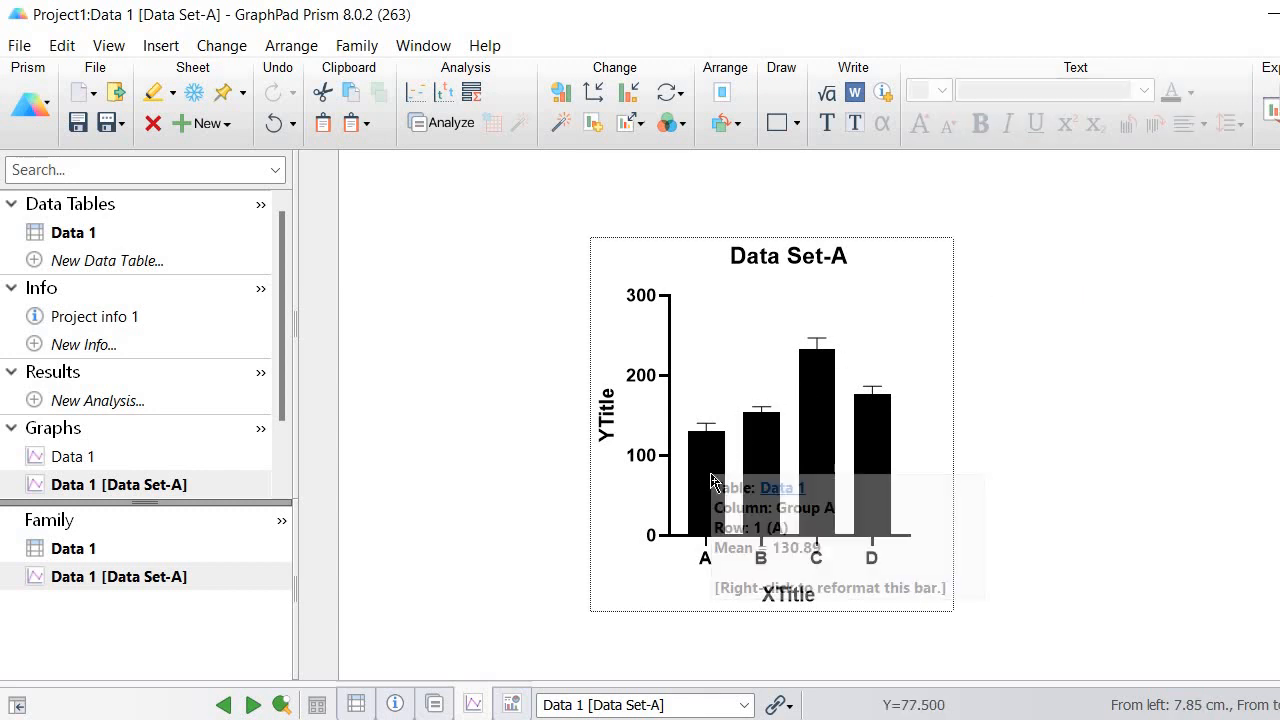
Enlarge the graph by lengthening its X axis by about half and its Y axis by about a fifth
left_click(909, 537)
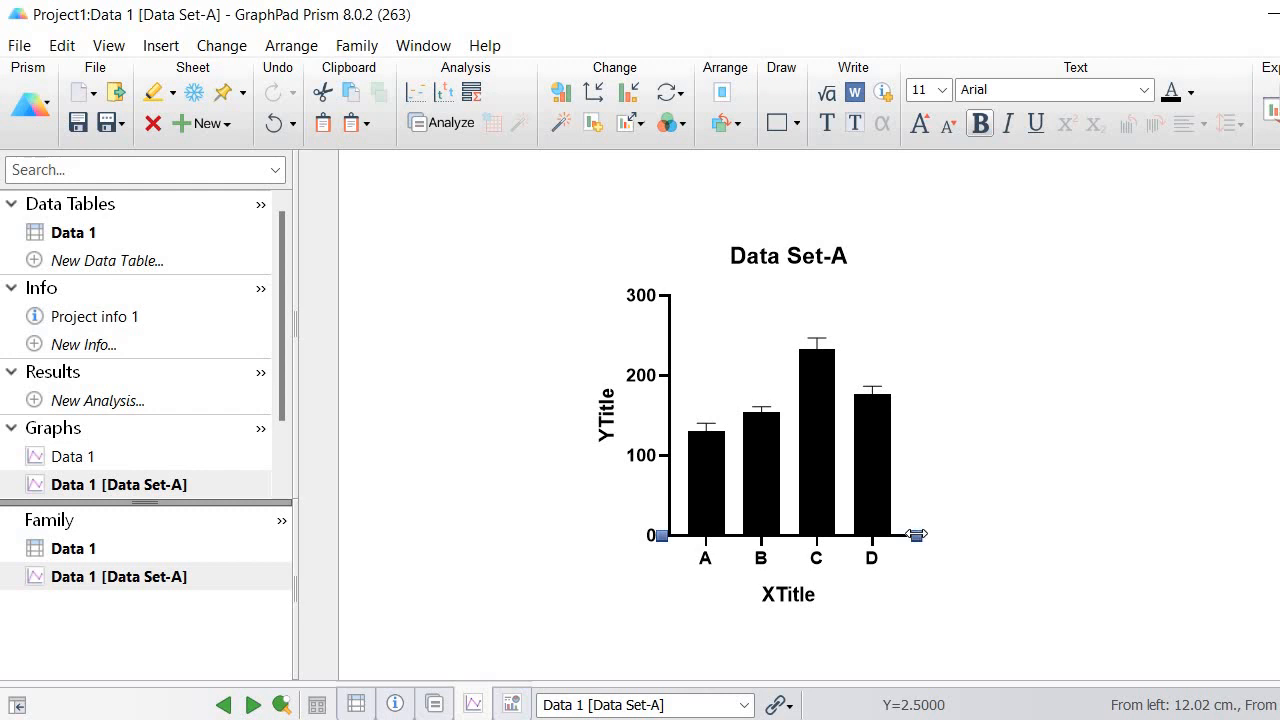
left_click_drag(1014, 520, 1062, 536)
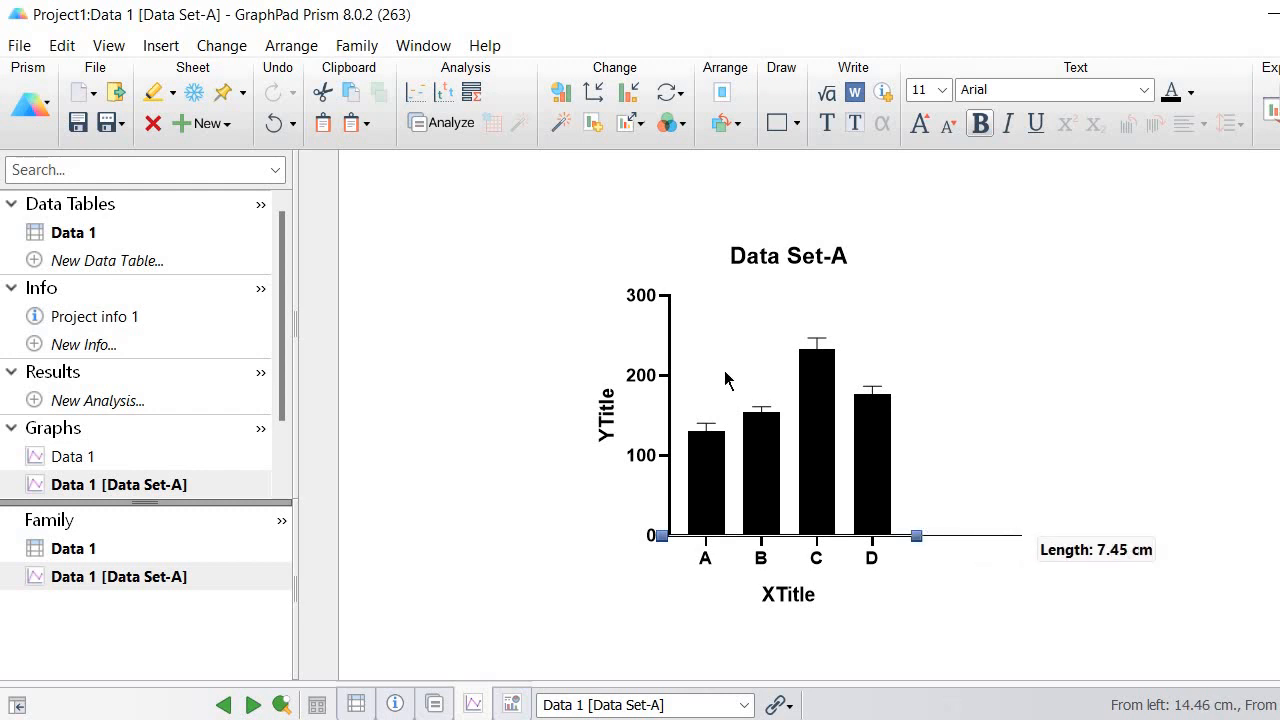
left_click(667, 305)
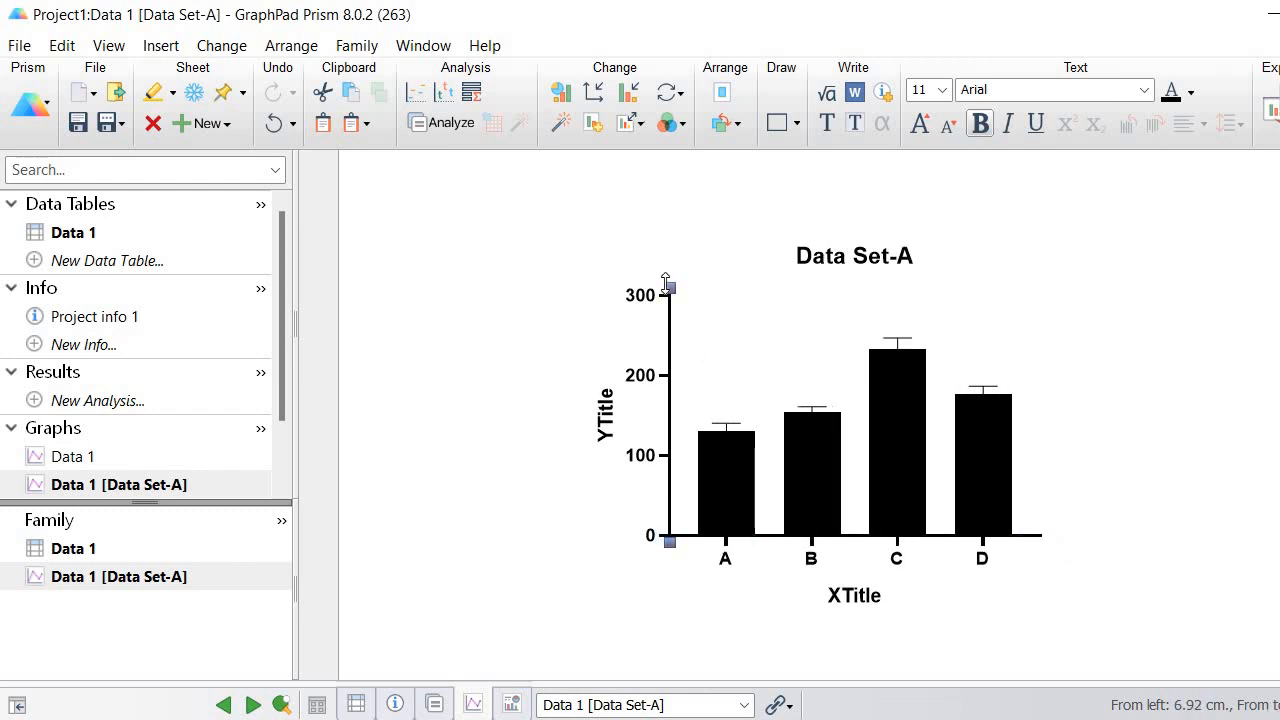
left_click_drag(669, 250, 670, 234)
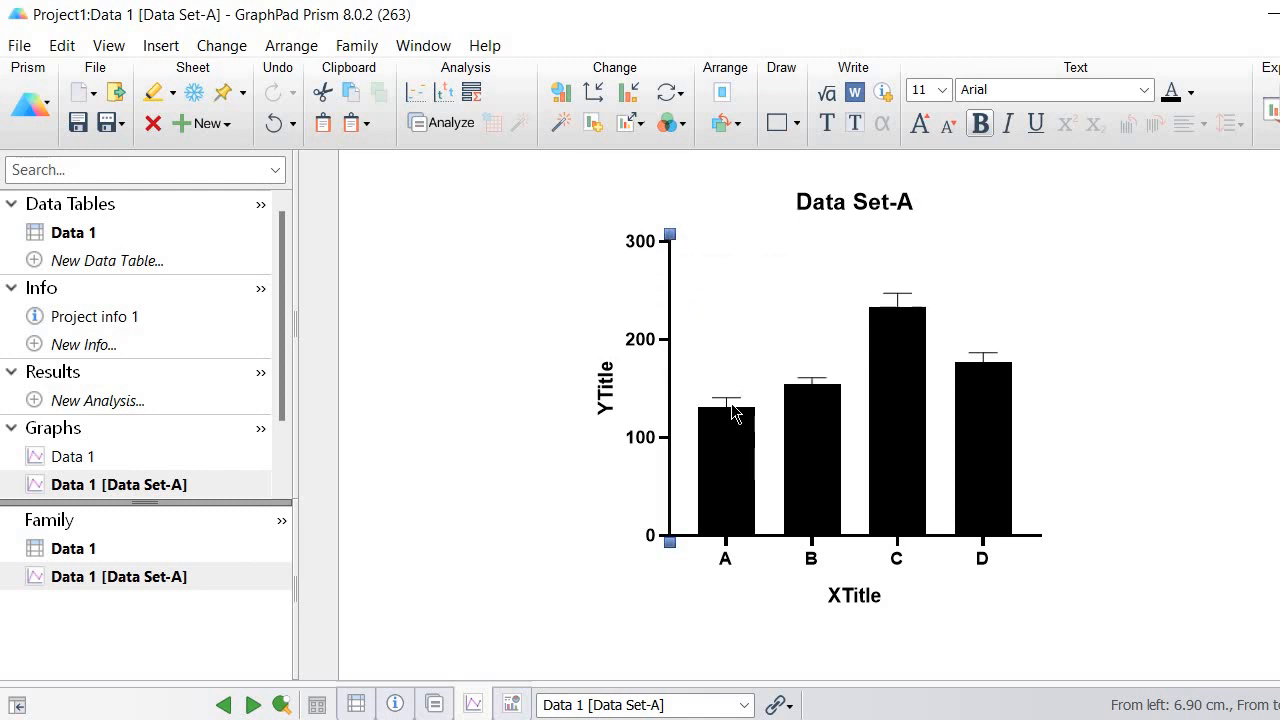
Format only bar A with a white fill color
left_click(727, 461)
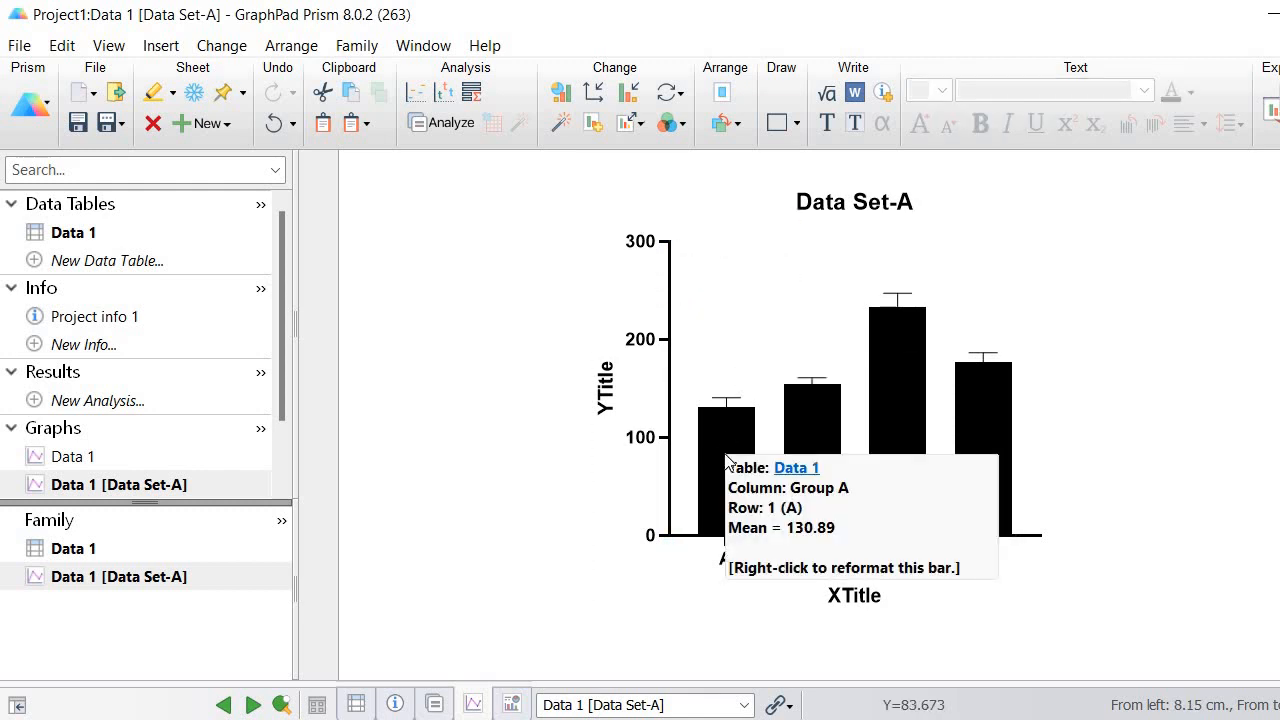
right_click(727, 461)
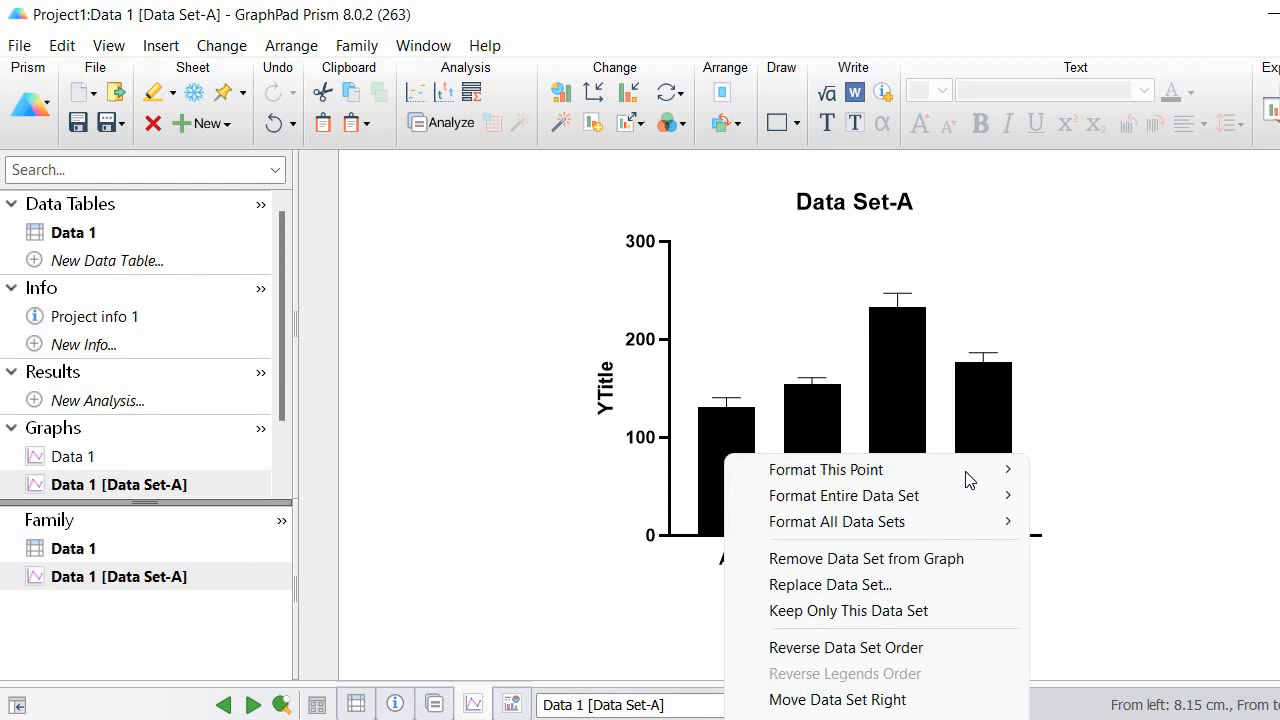
mouse_move(968, 478)
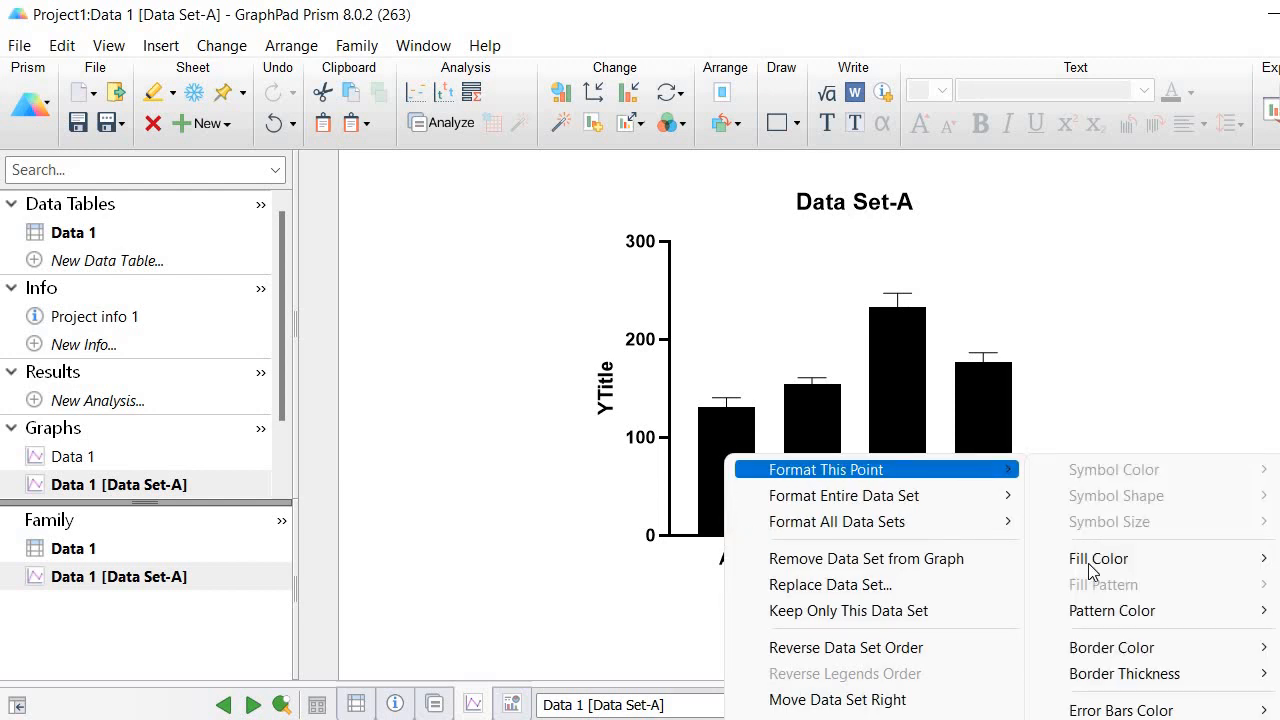
mouse_move(1090, 569)
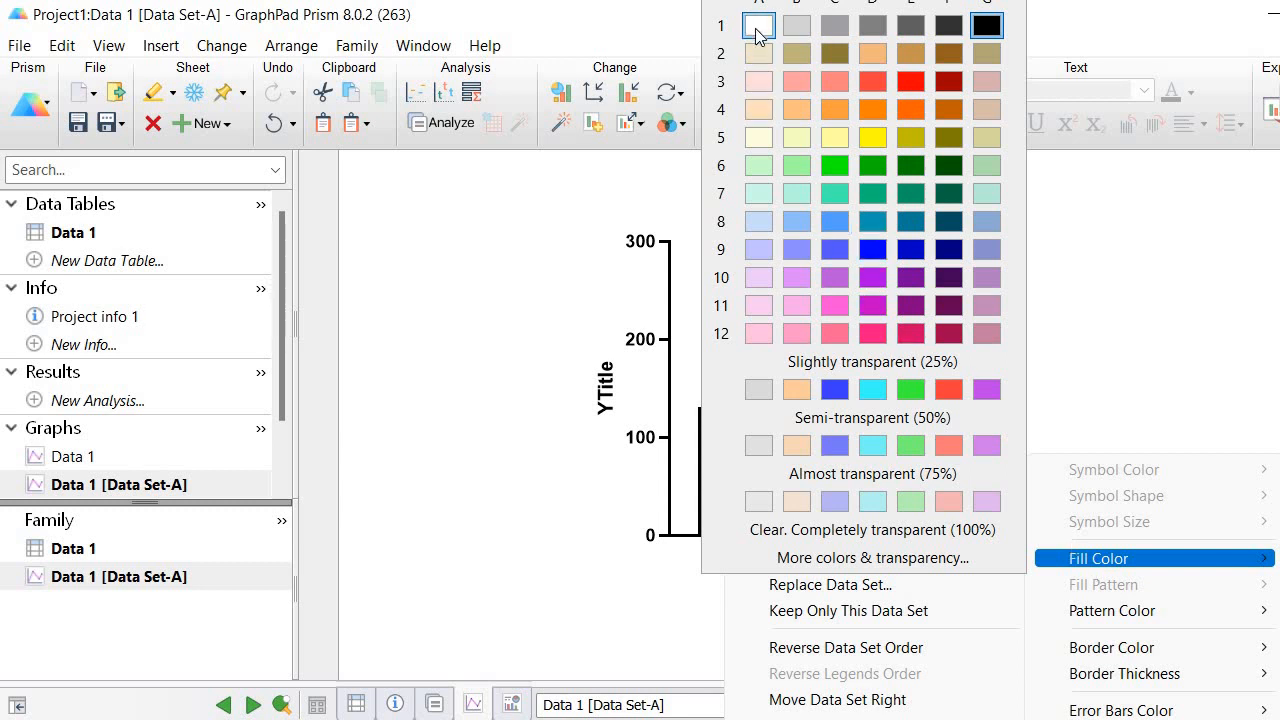
left_click(758, 445)
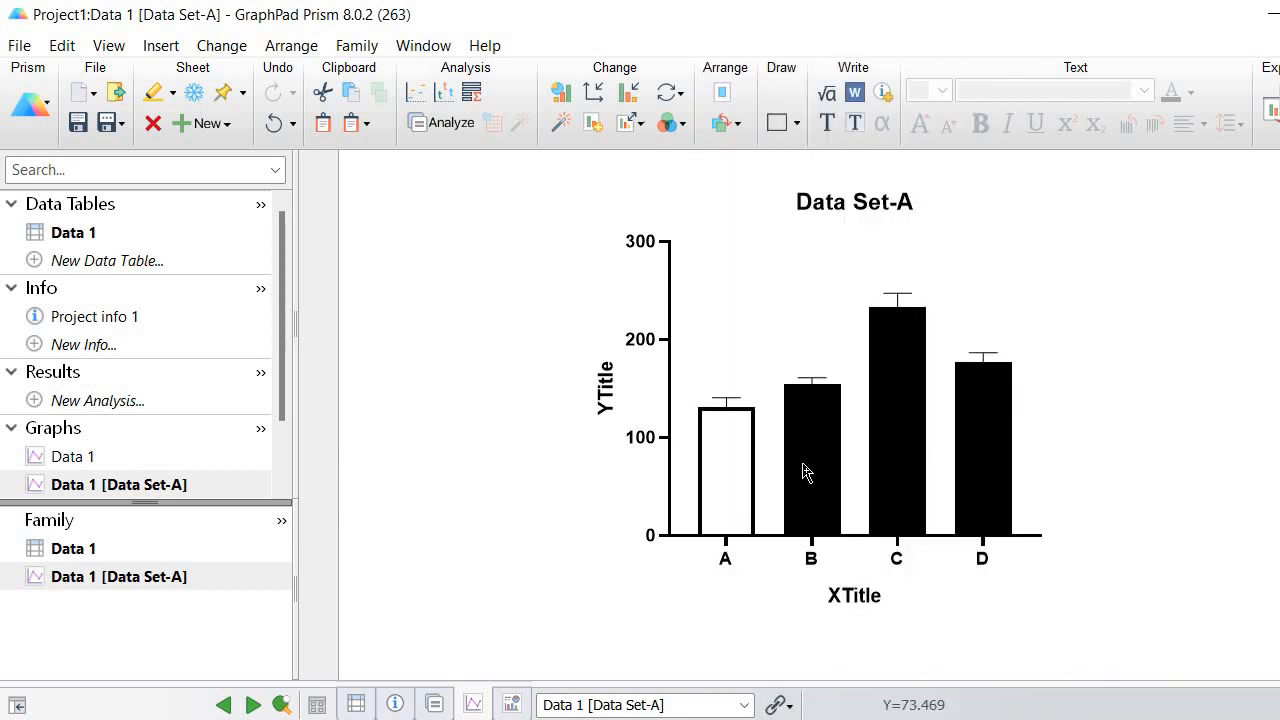
Format only bar C with a medium grey fill color
mouse_move(812, 431)
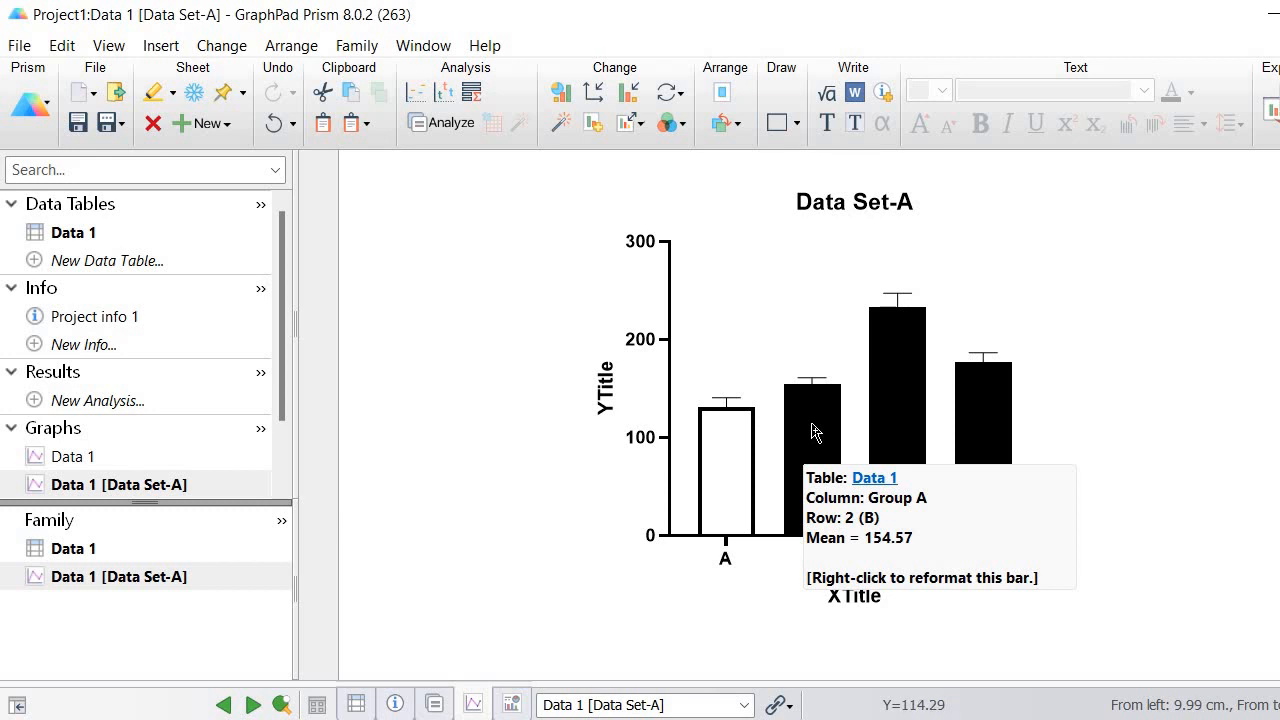
right_click(897, 376)
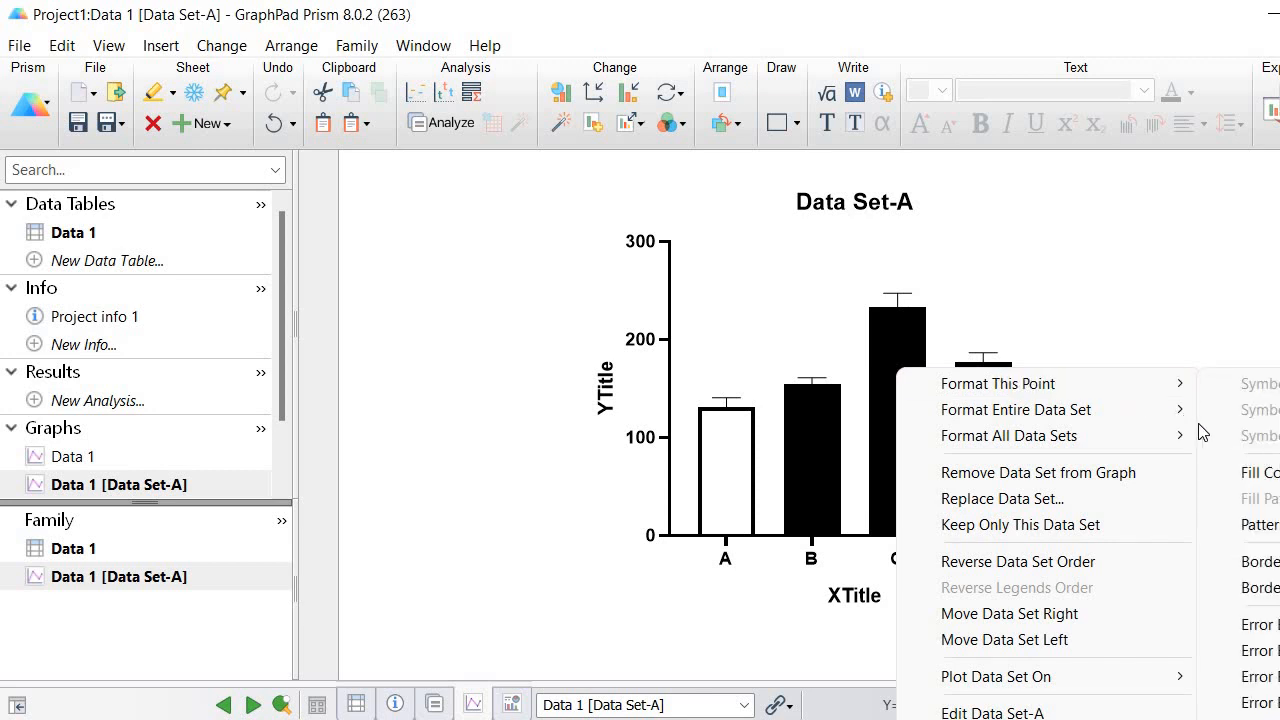
mouse_move(1170, 384)
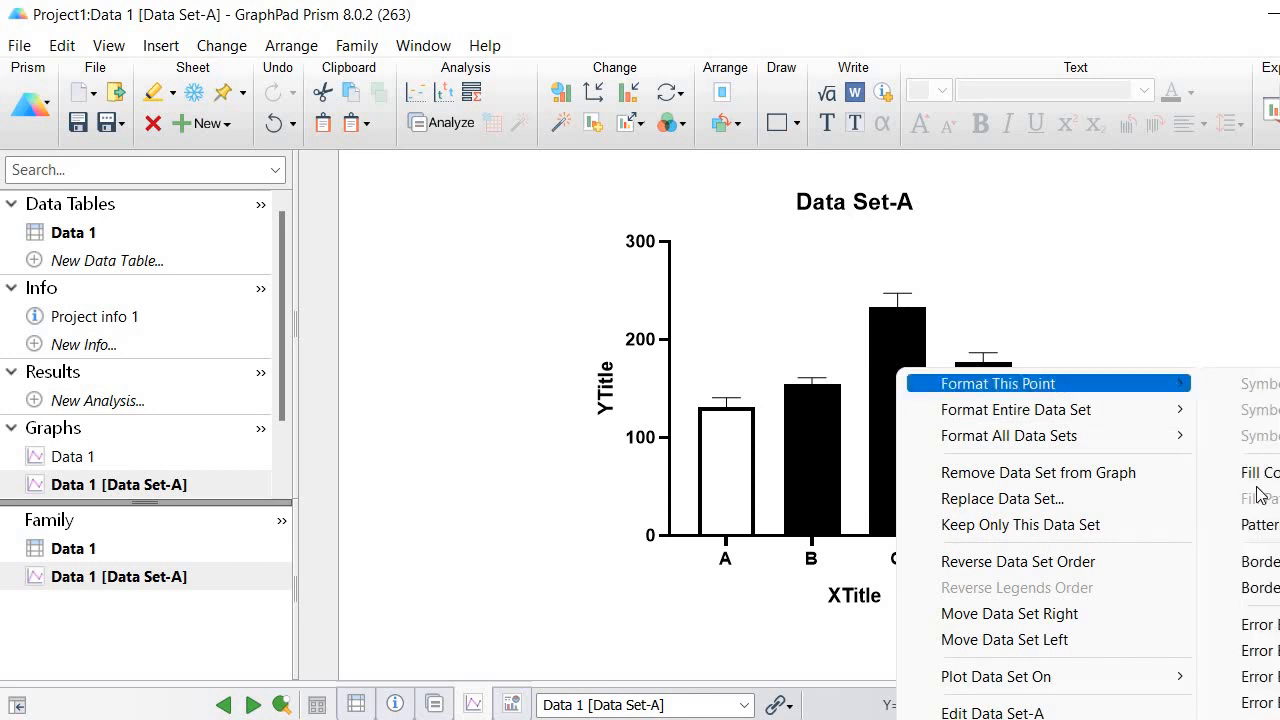
mouse_move(1246, 472)
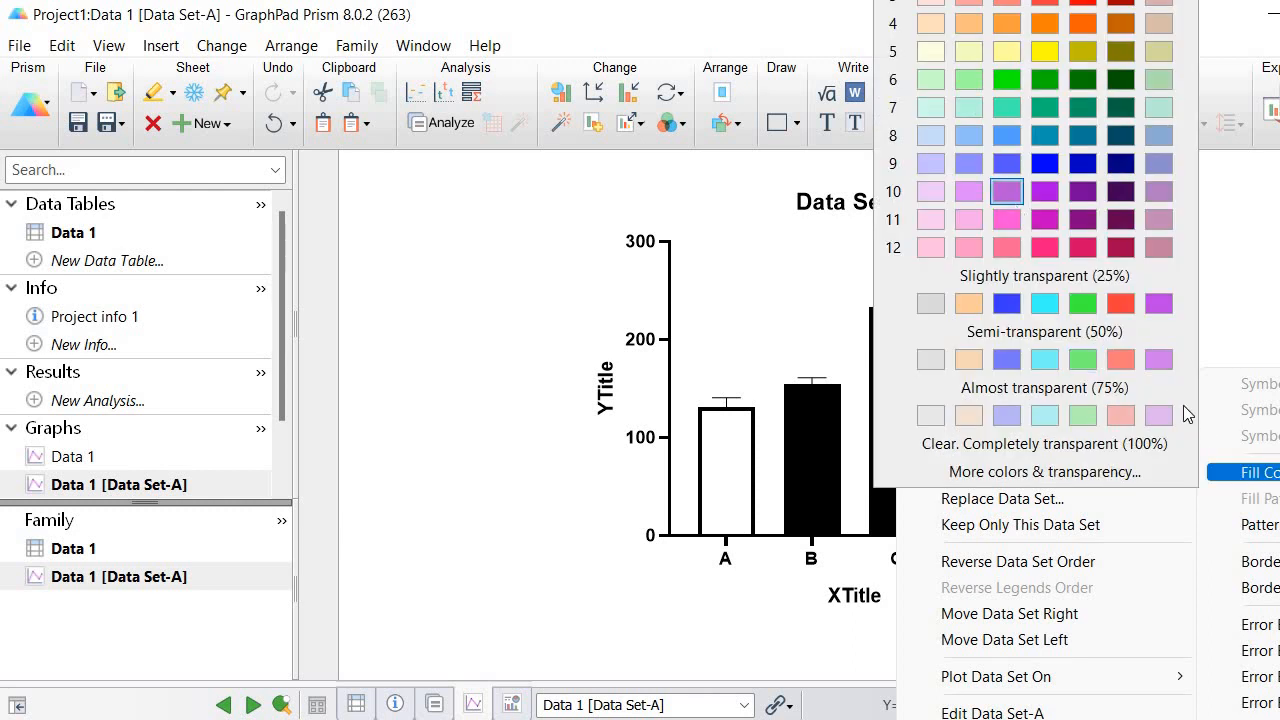
mouse_move(1245, 527)
left_click(1045, 0)
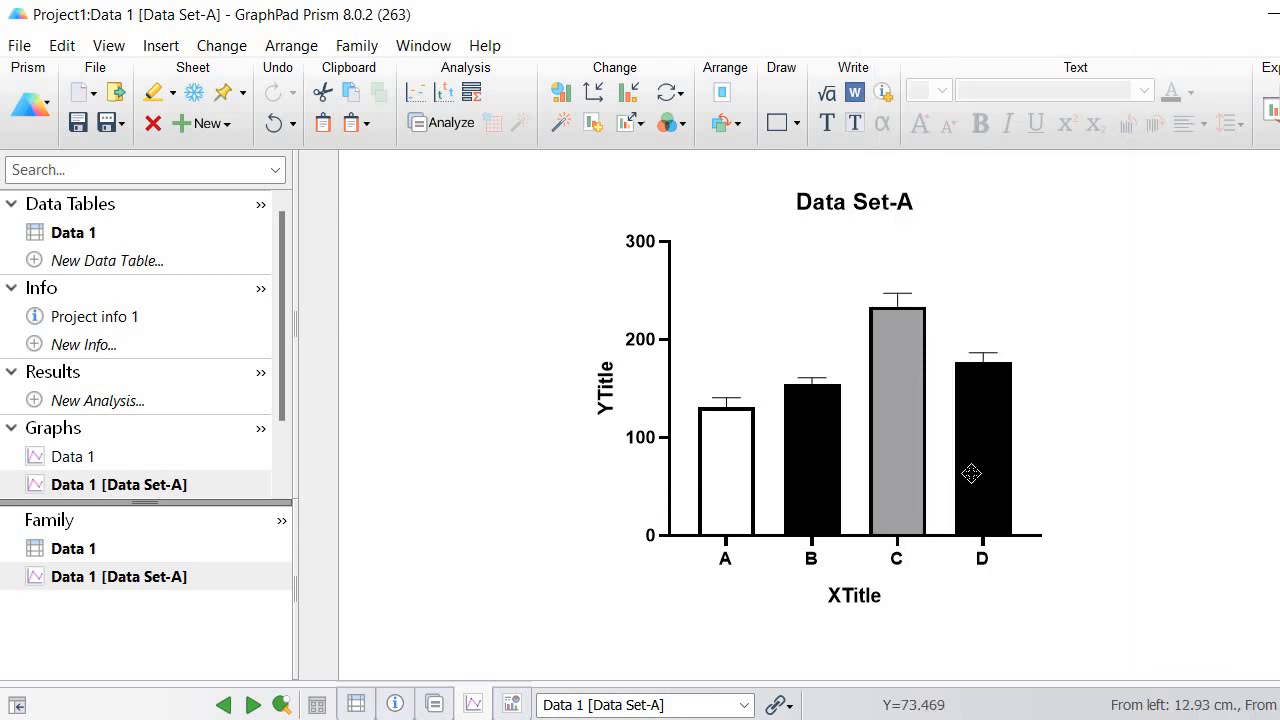
Format only bar D with a light grey fill color
right_click(972, 476)
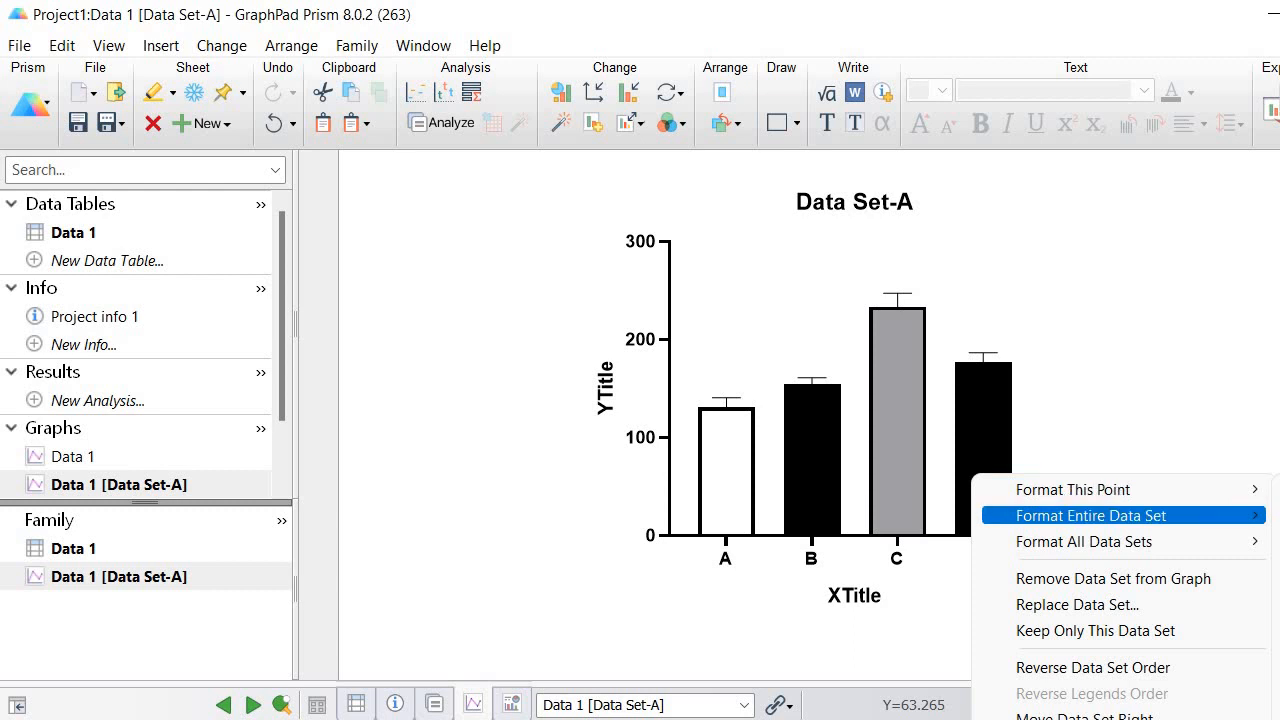
mouse_move(1277, 490)
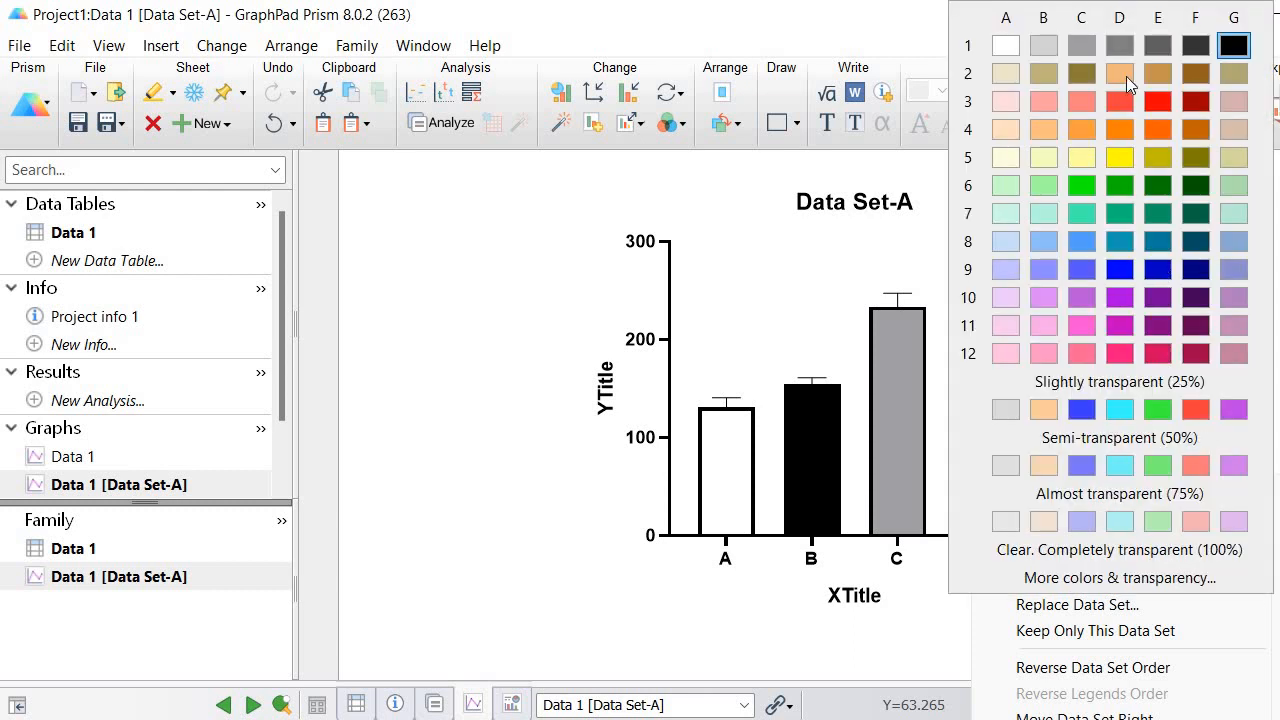
left_click(1045, 48)
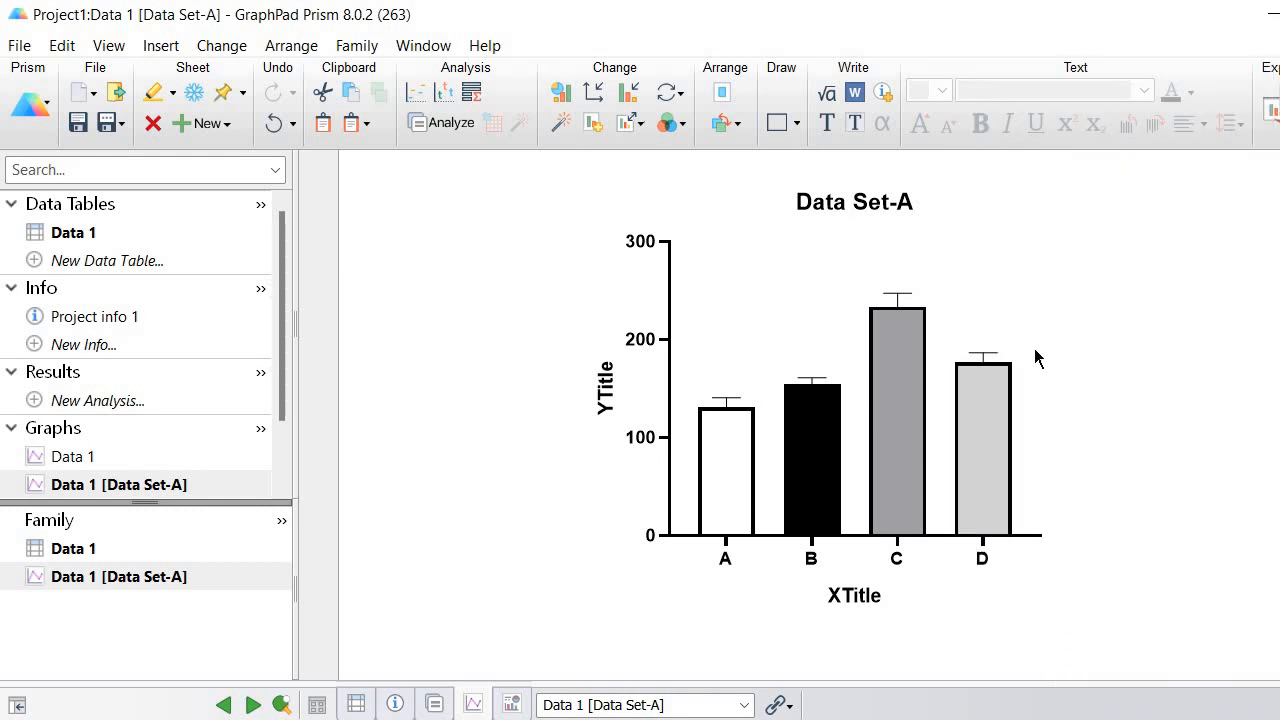
Give bar D alone a teal green fill with a fine checkered pattern
right_click(989, 425)
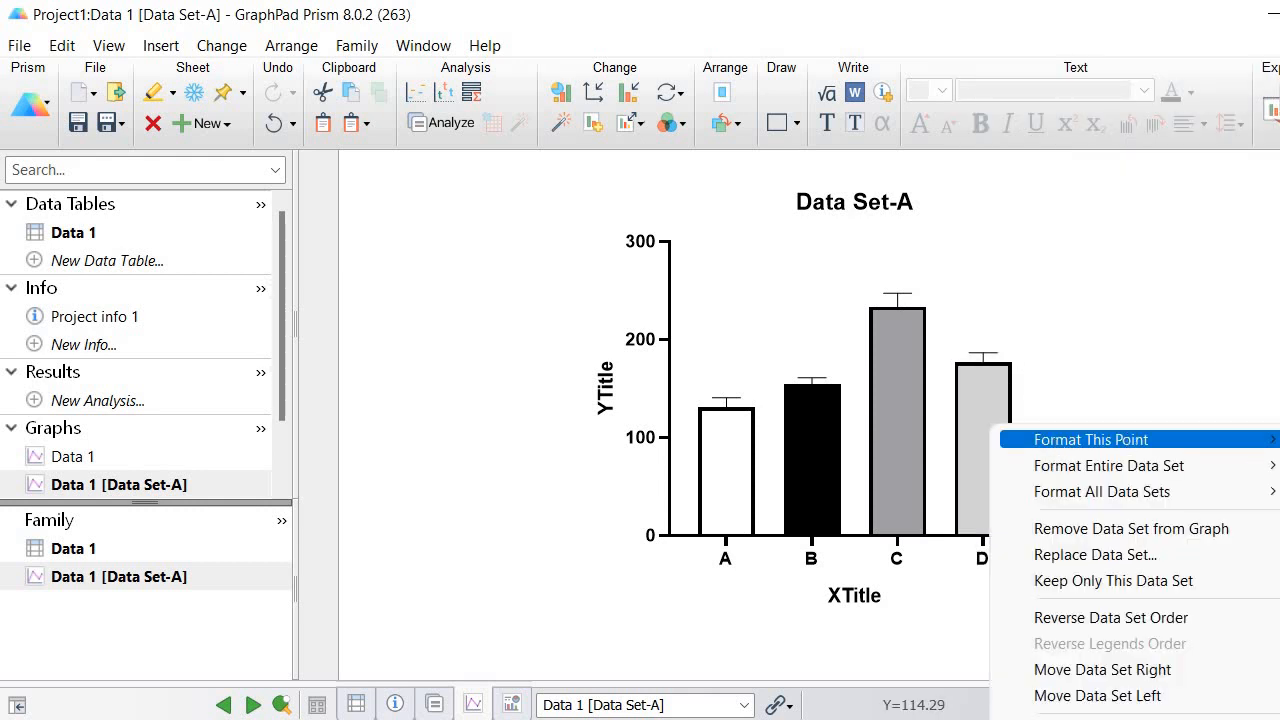
mouse_move(1278, 440)
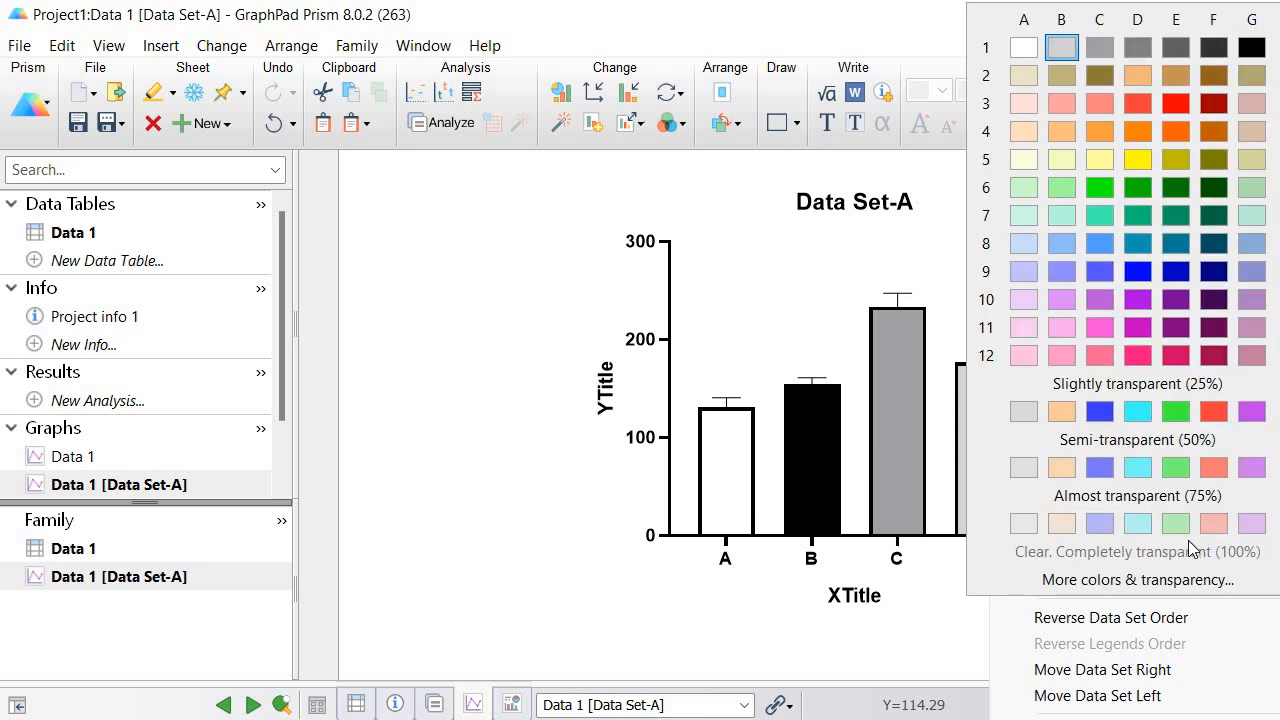
left_click(1135, 217)
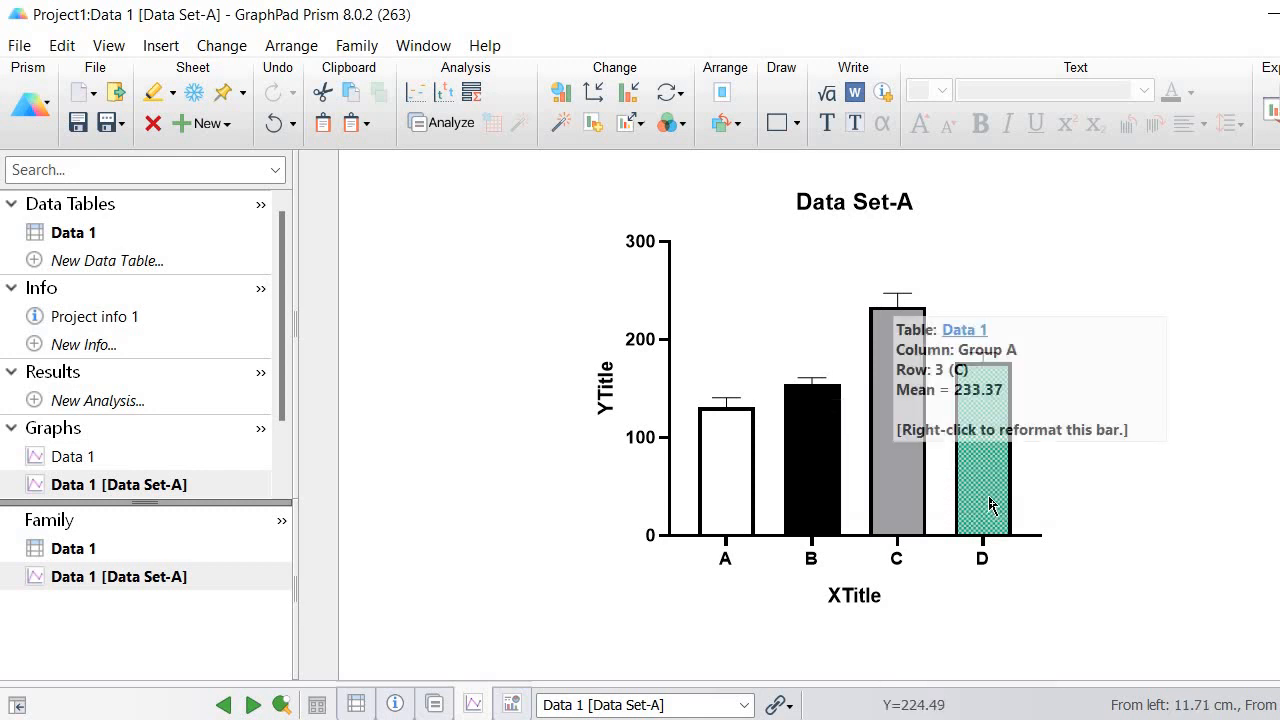
mouse_move(990, 503)
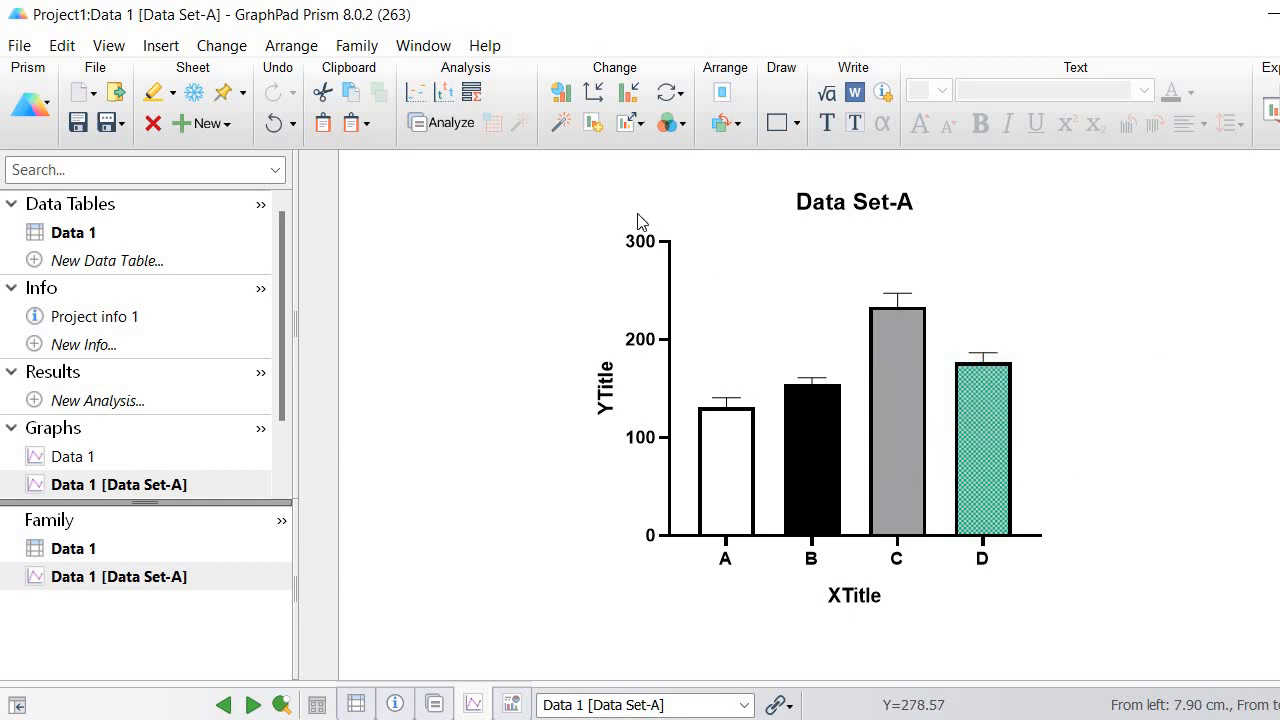
Draw a comparison bracket with text from above bar B to bar C and label it with a single asterisk
left_click(796, 128)
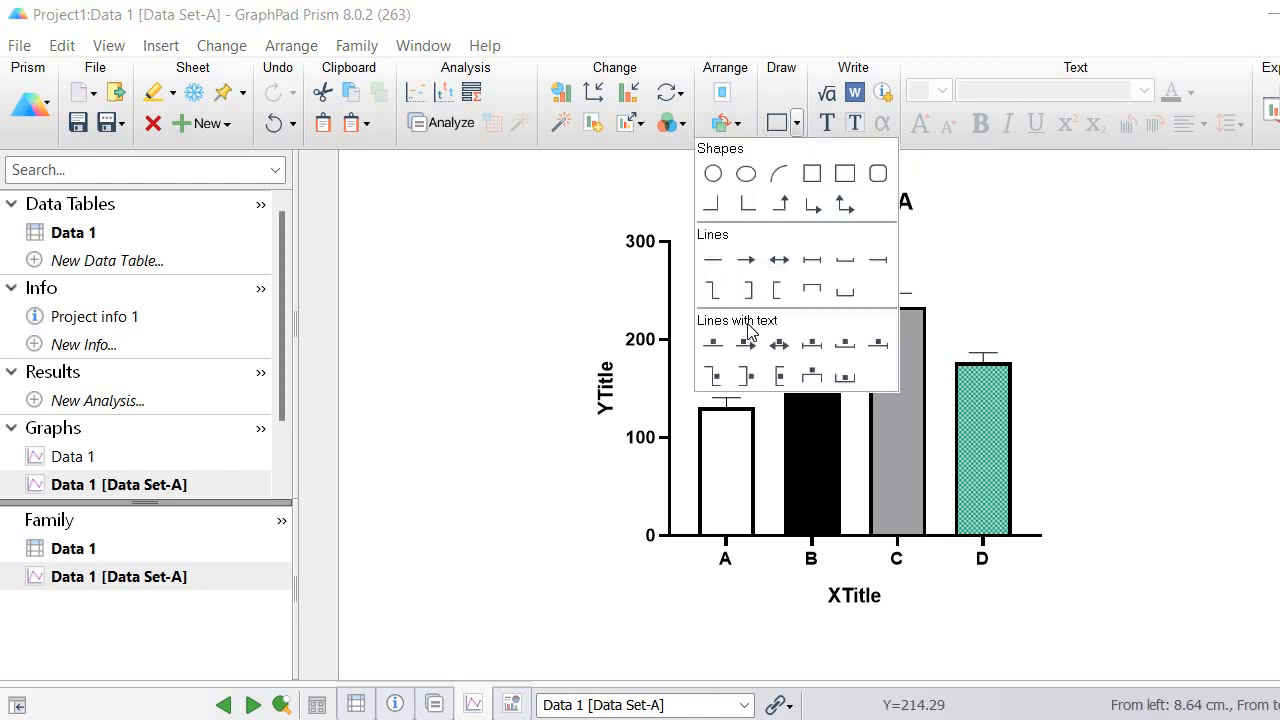
left_click(810, 377)
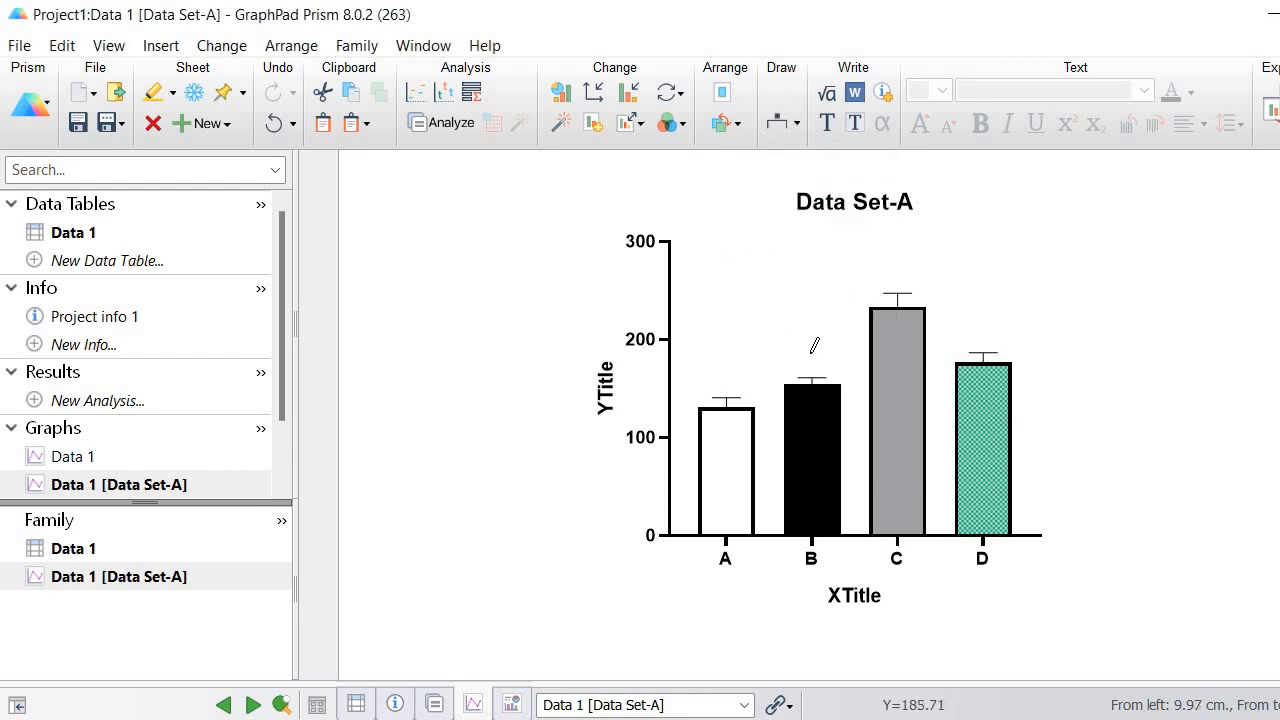
left_click_drag(811, 353, 900, 278)
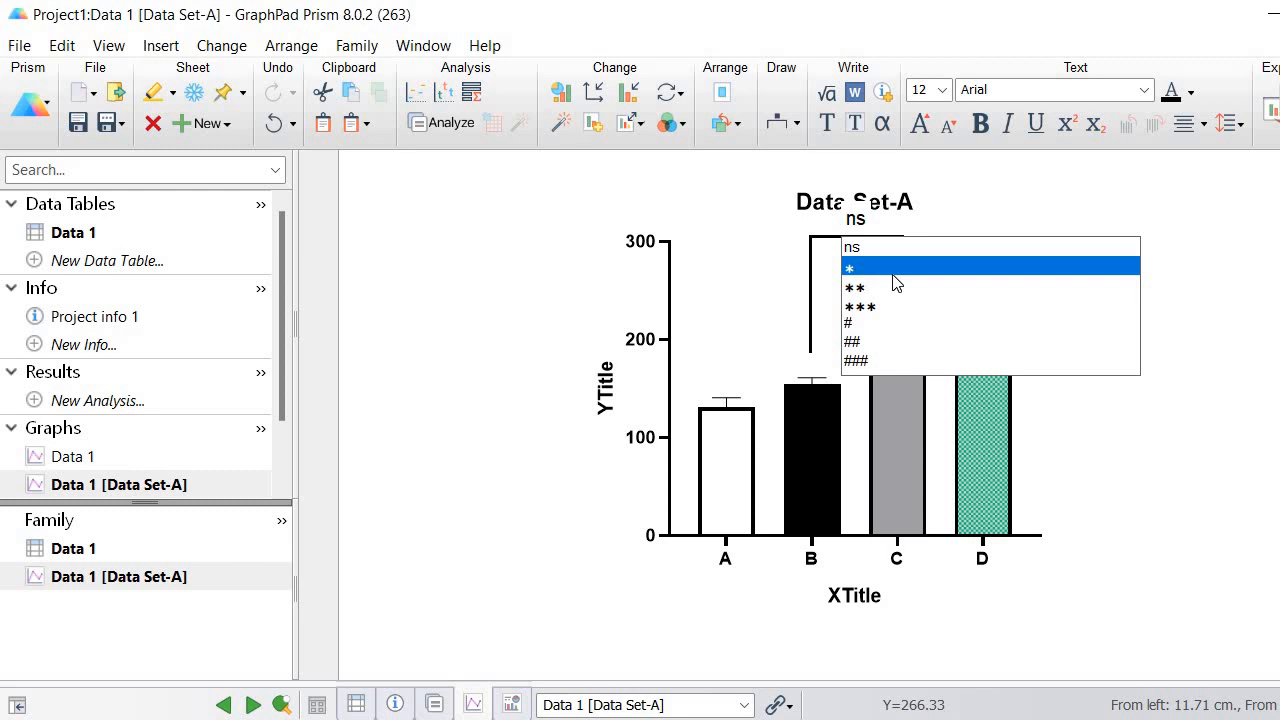
left_click(895, 280)
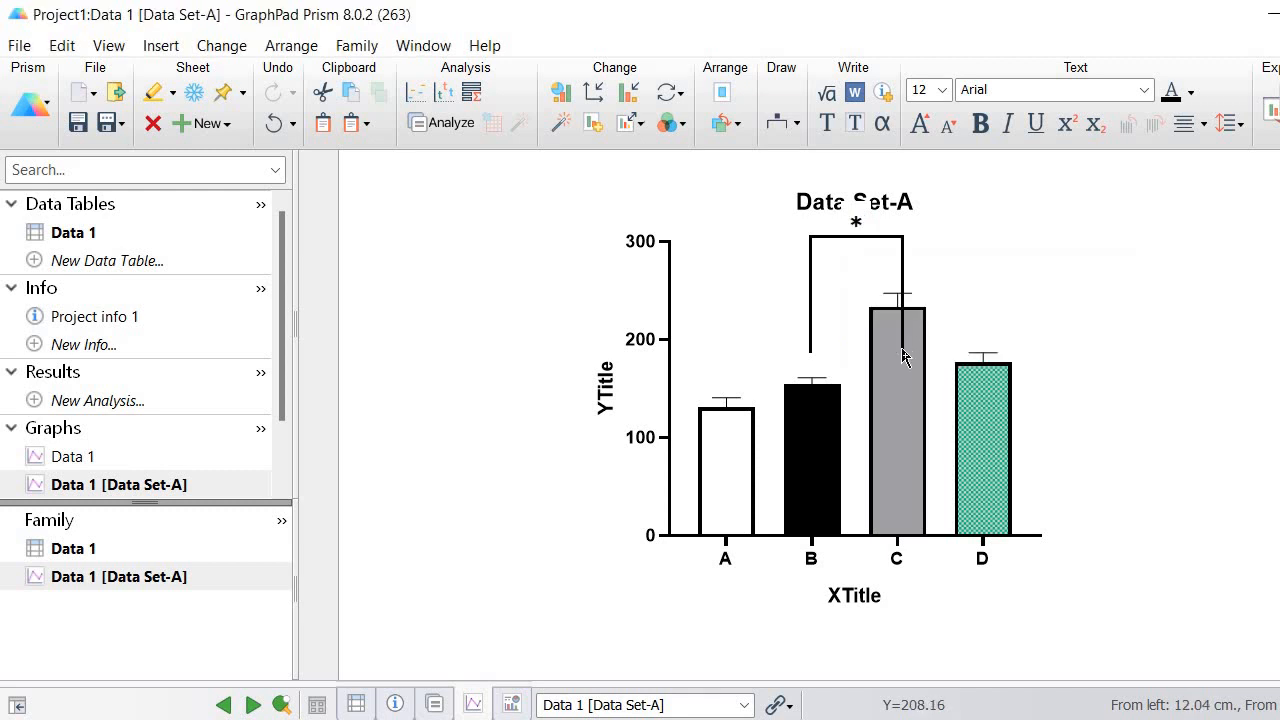
Adjust the significance bracket so its legs end just above the error bars of B and C and its asterisk sits below the title
left_click(902, 350)
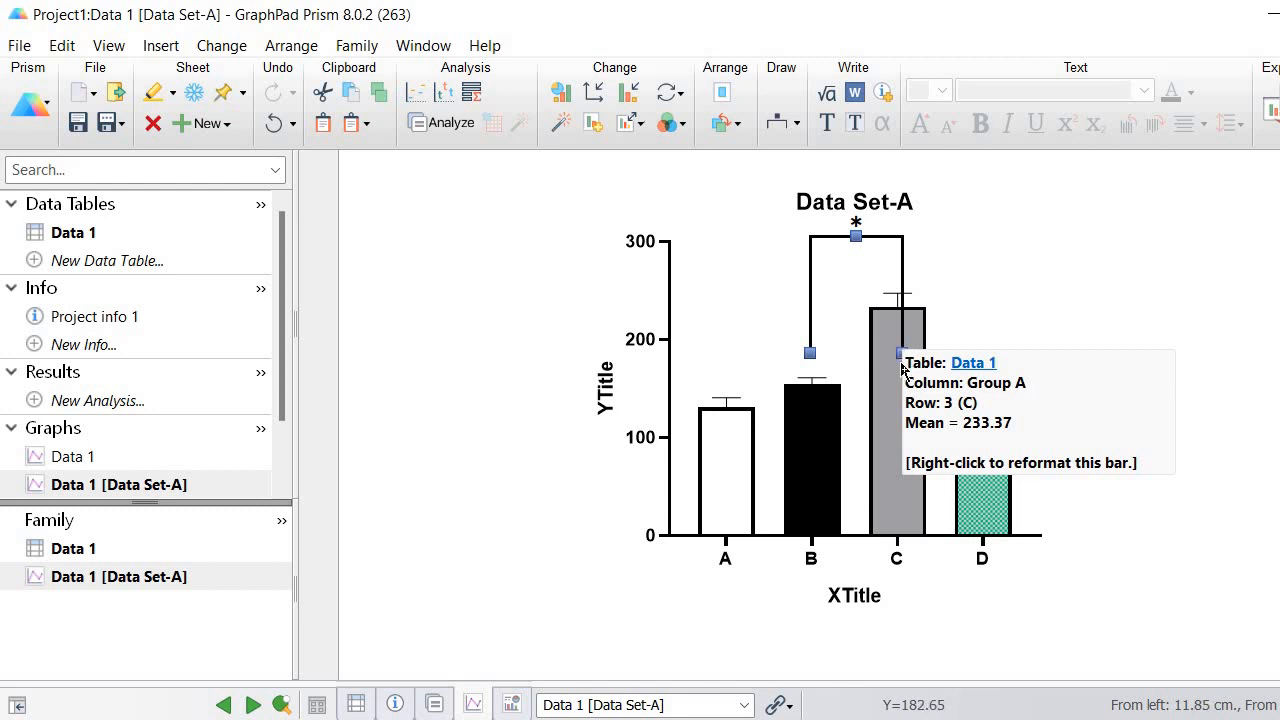
left_click(900, 355)
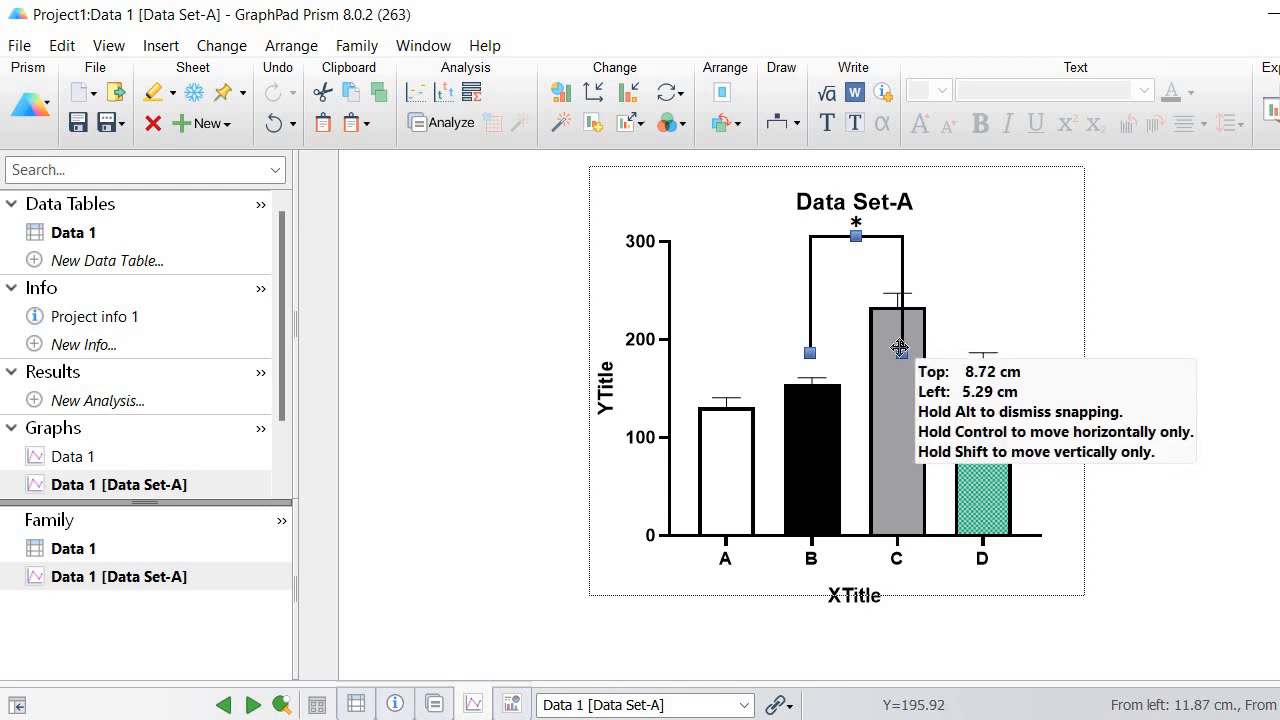
left_click_drag(900, 355, 903, 342)
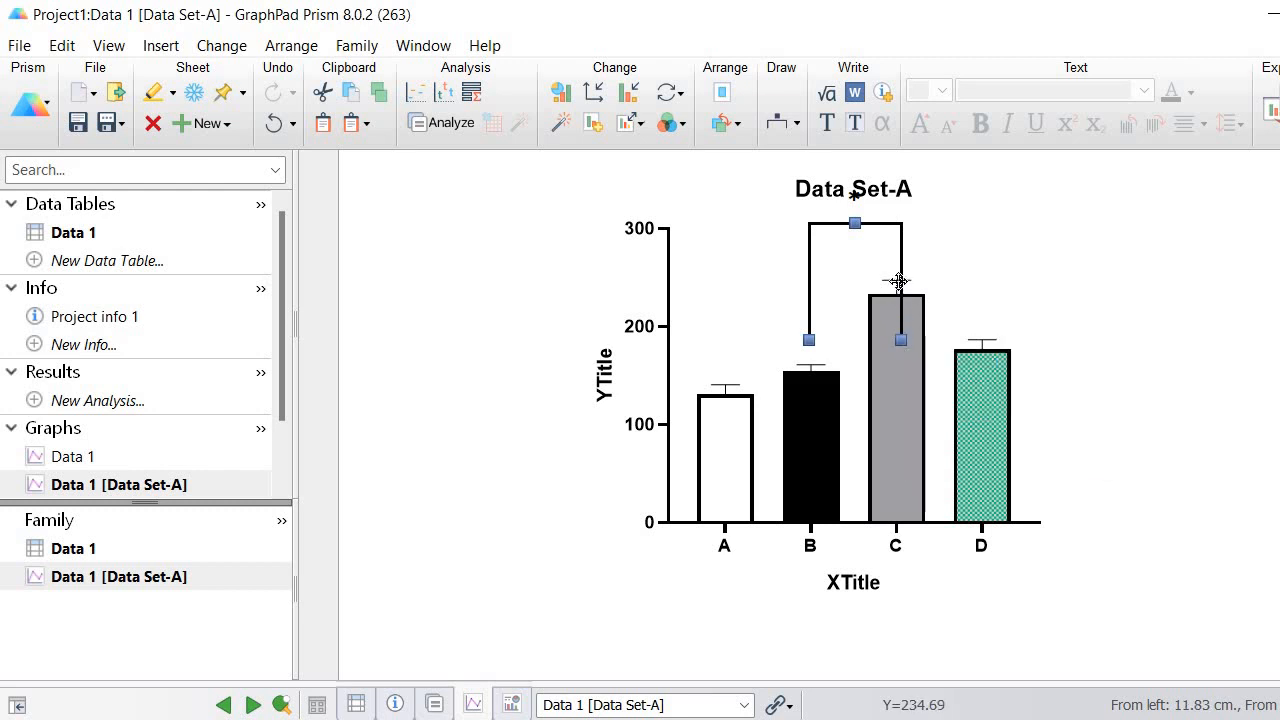
left_click_drag(898, 281, 898, 266)
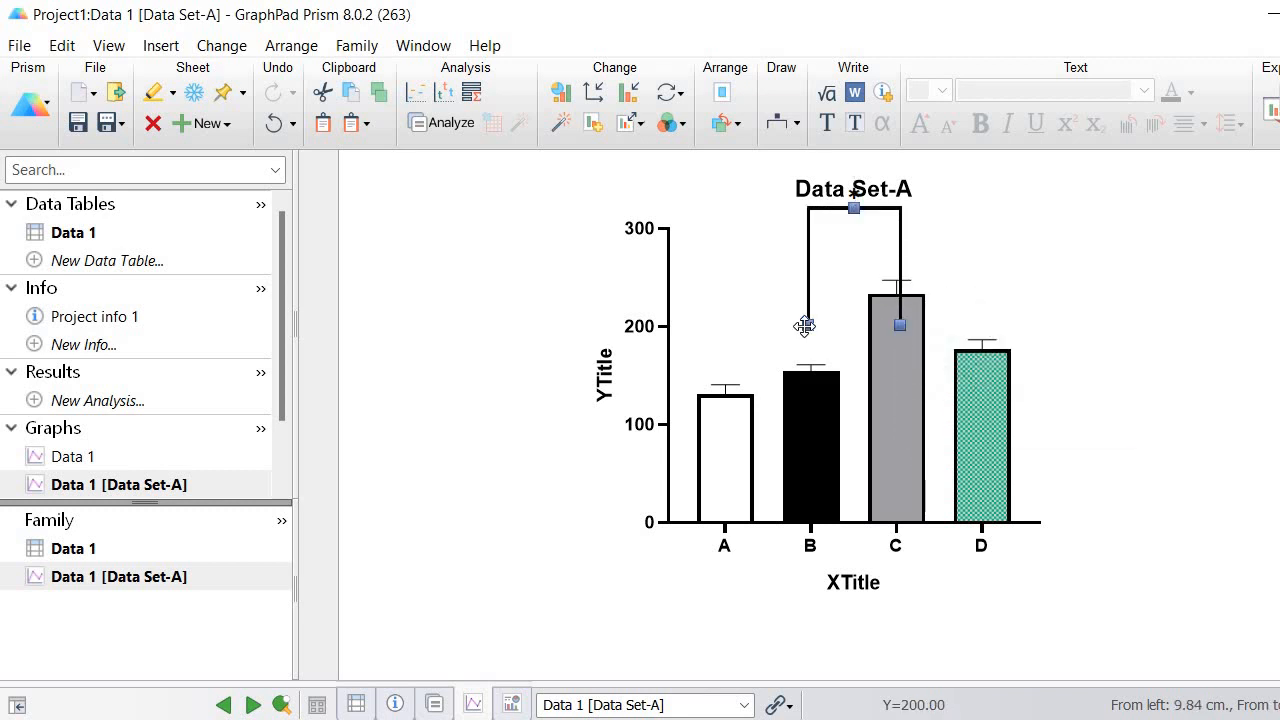
left_click_drag(805, 326, 904, 260)
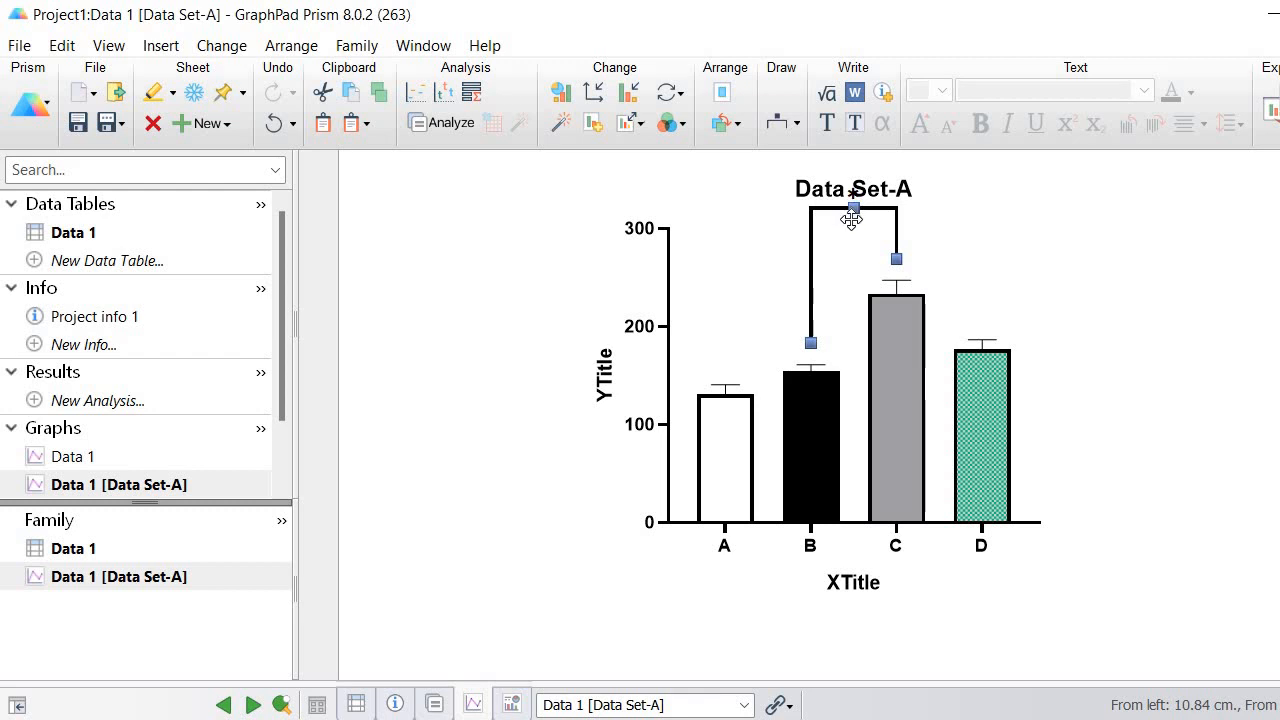
left_click_drag(850, 212, 988, 230)
left_click(993, 241)
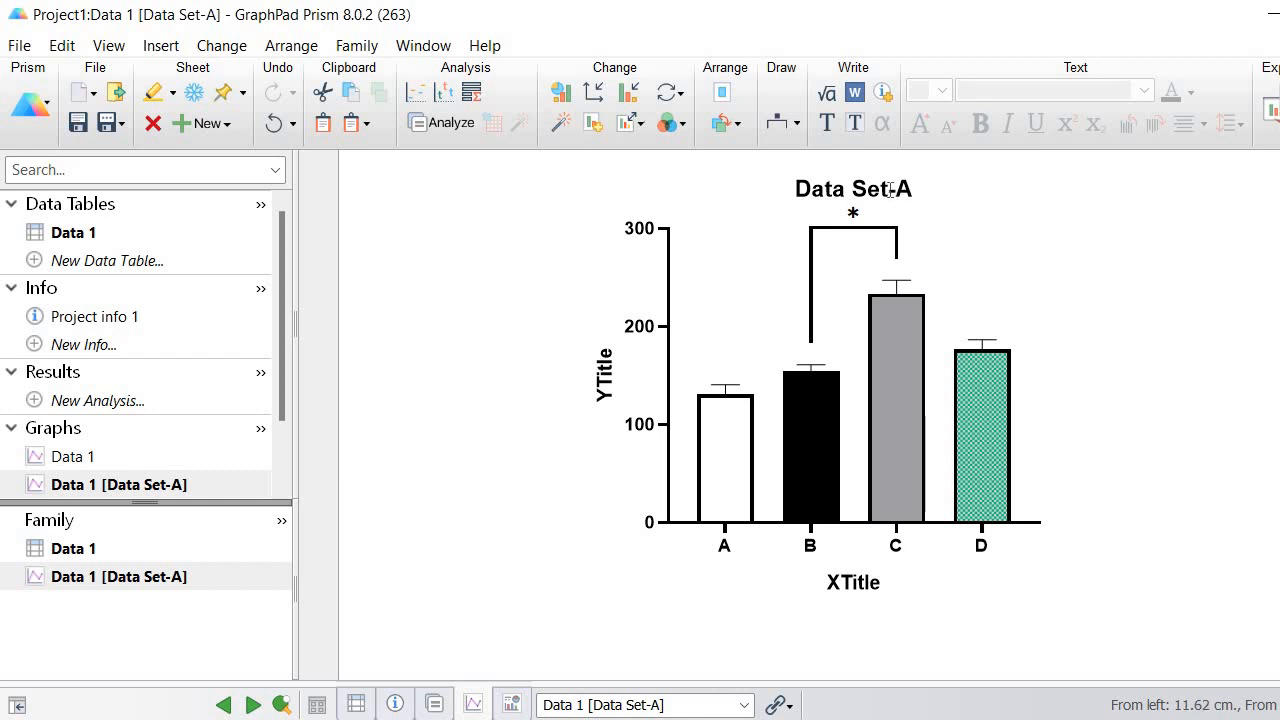
Replace the graph title with "Relationship" and copy the graph
double_click(890, 190)
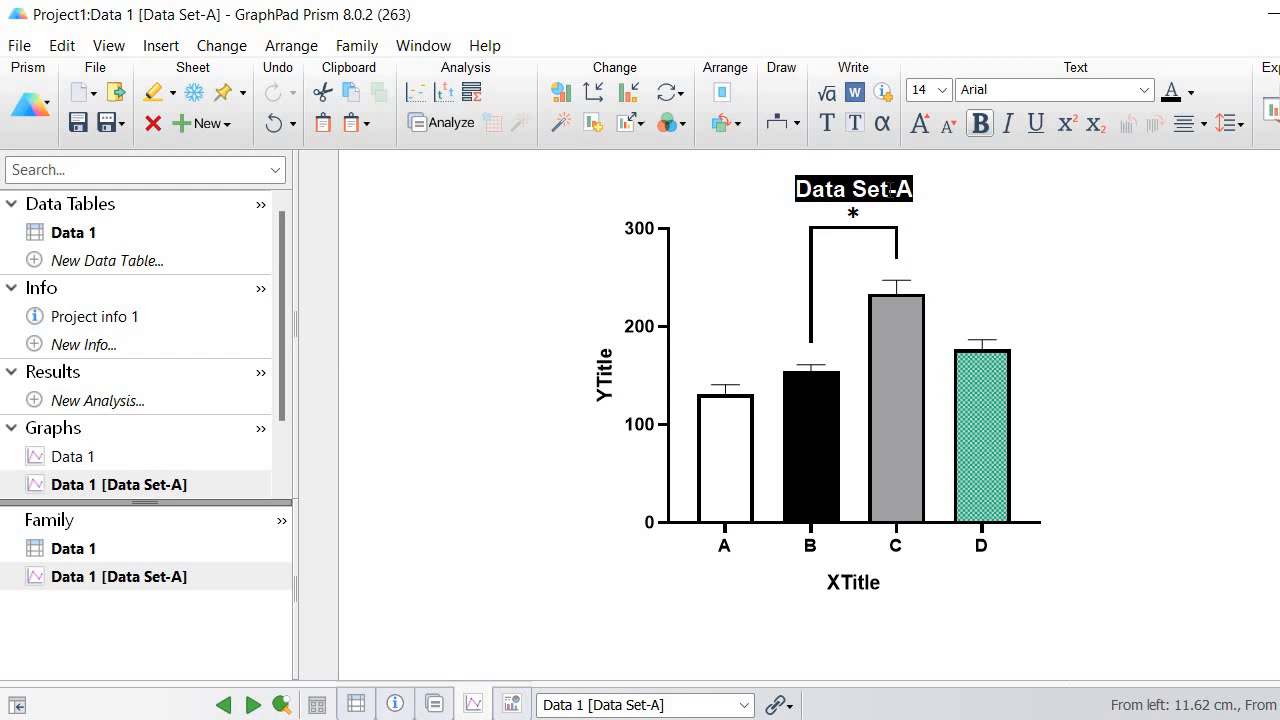
type("Rel")
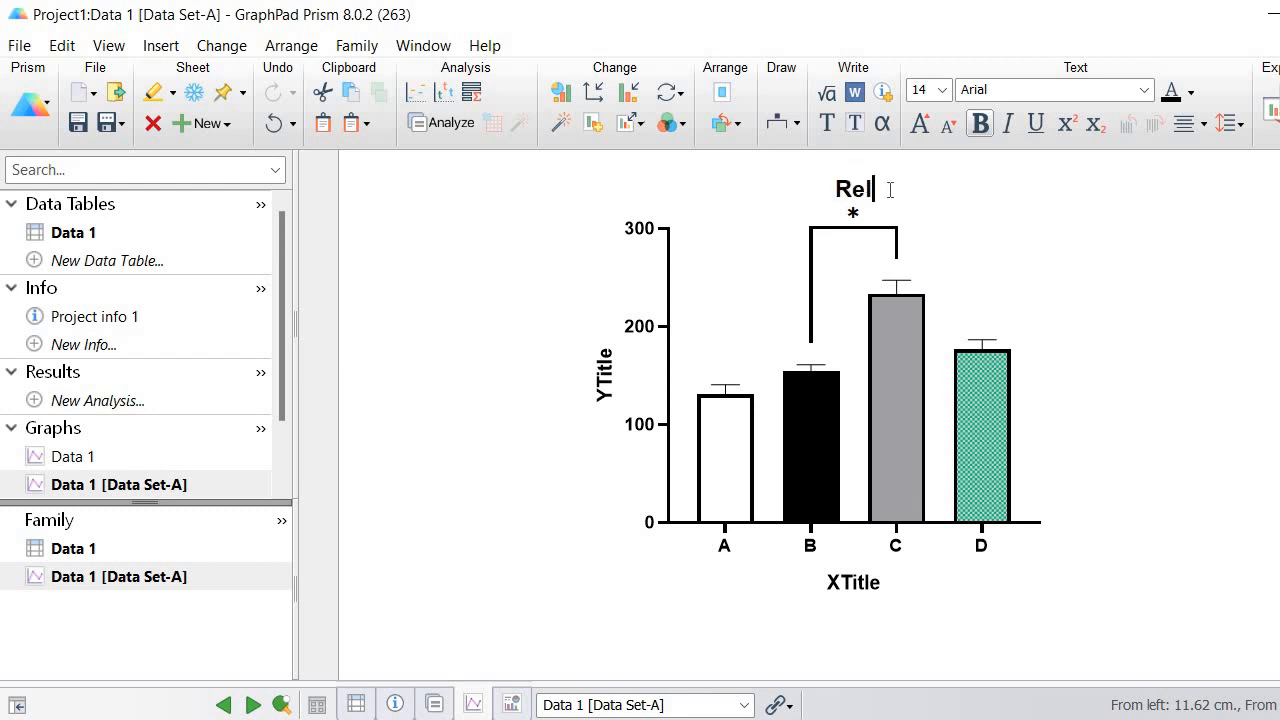
type("ationd")
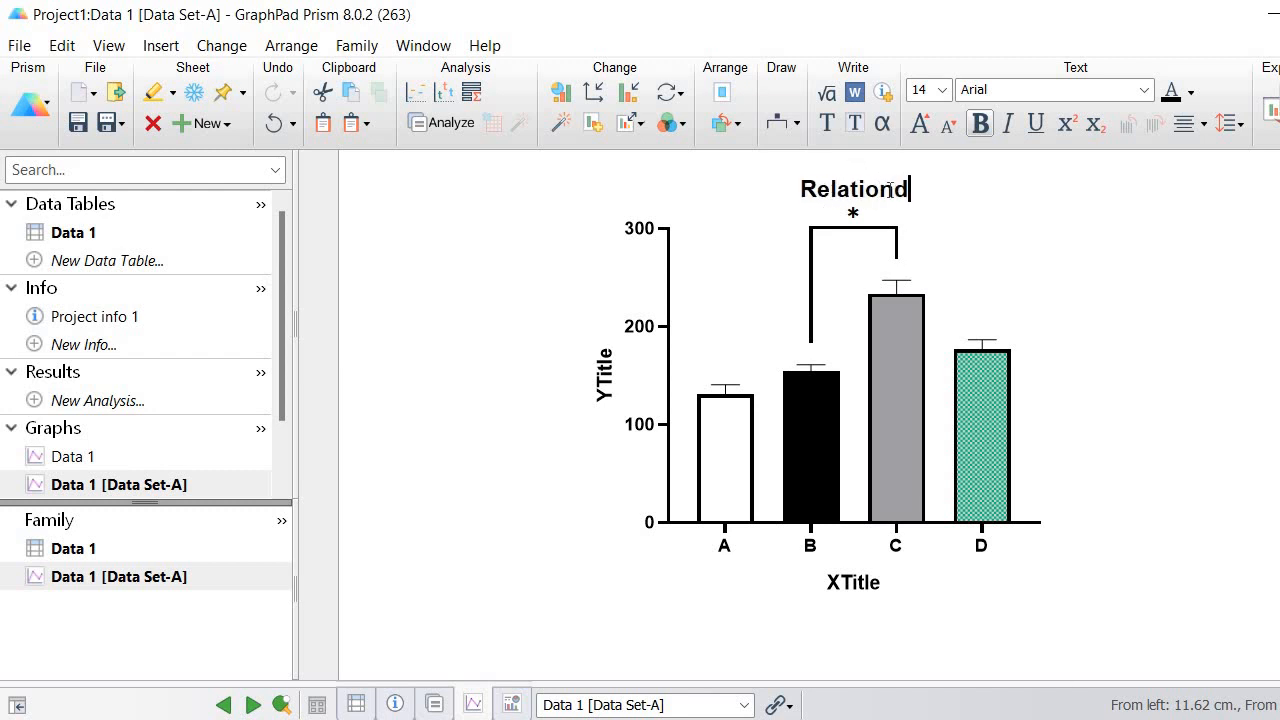
key("BackSpace")
type("shi")
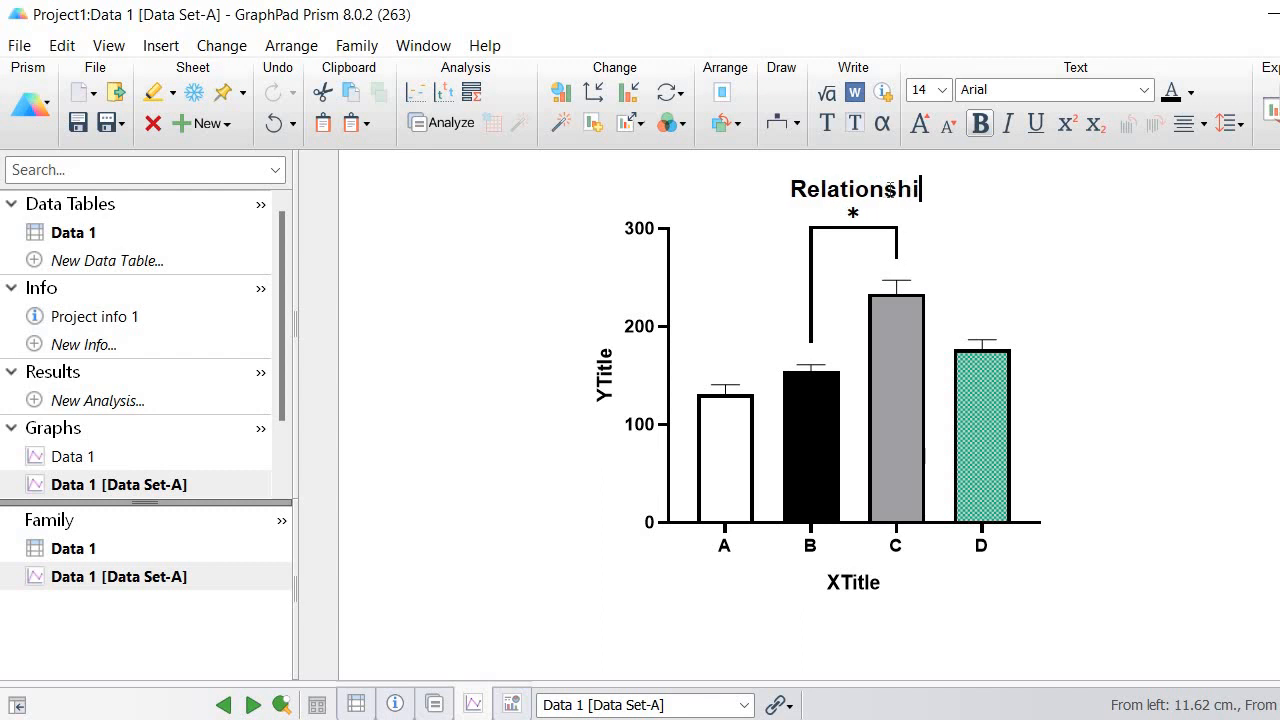
type("p")
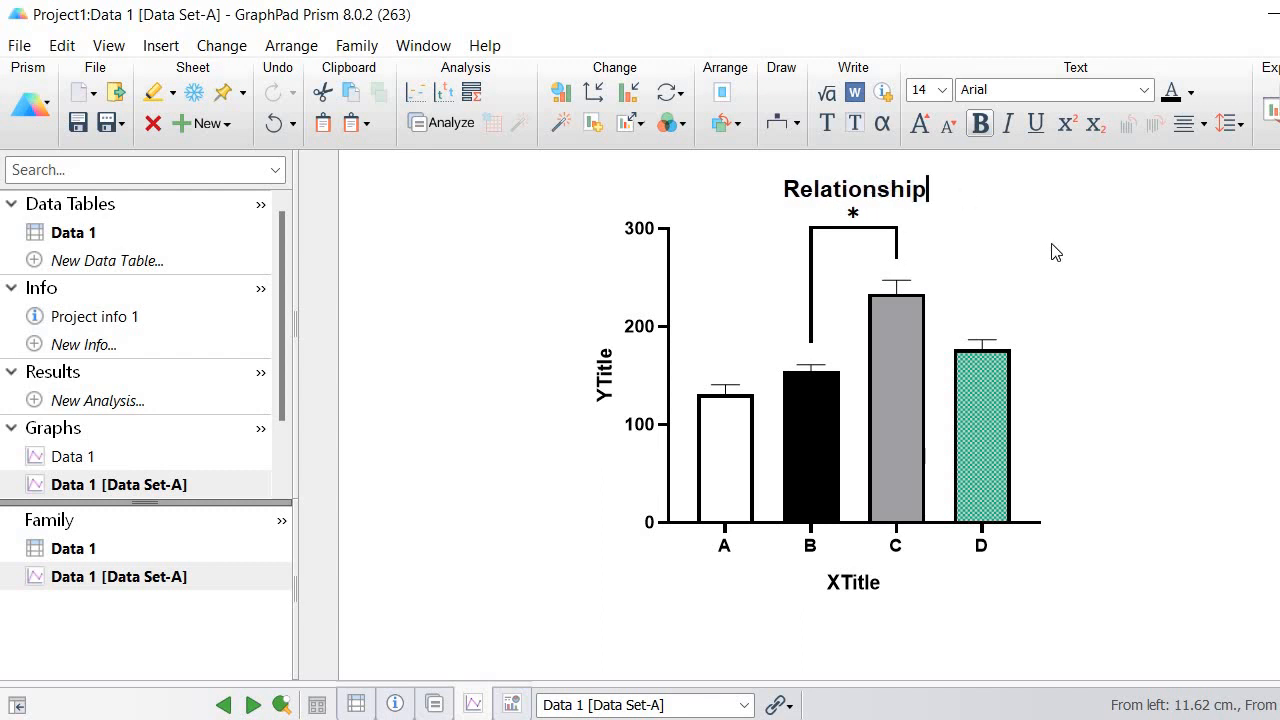
left_click(1124, 308)
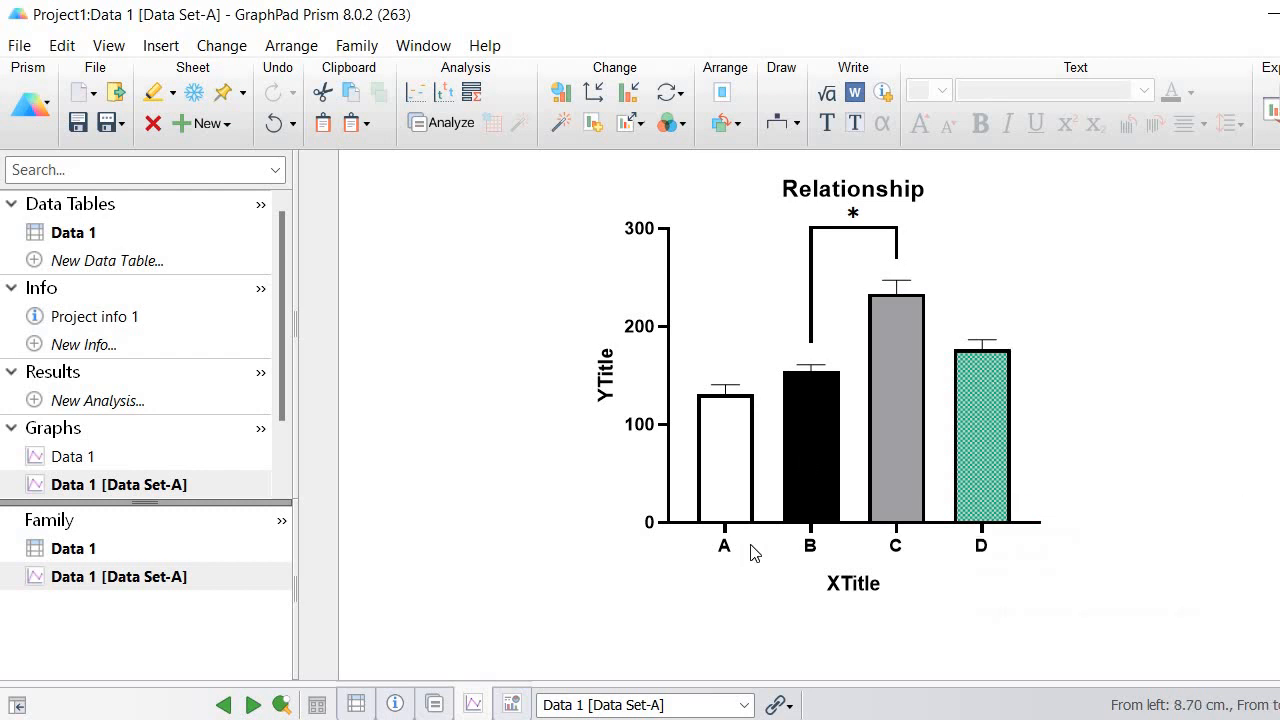
right_click(728, 318)
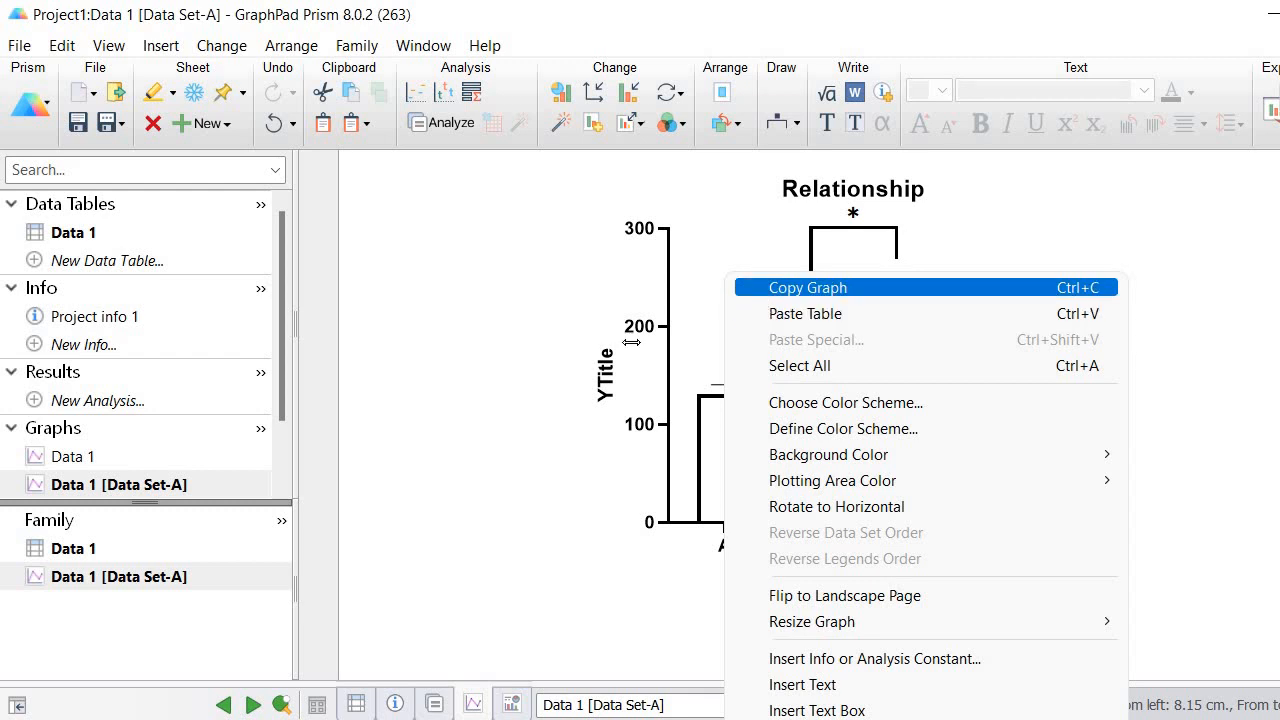
left_click(762, 291)
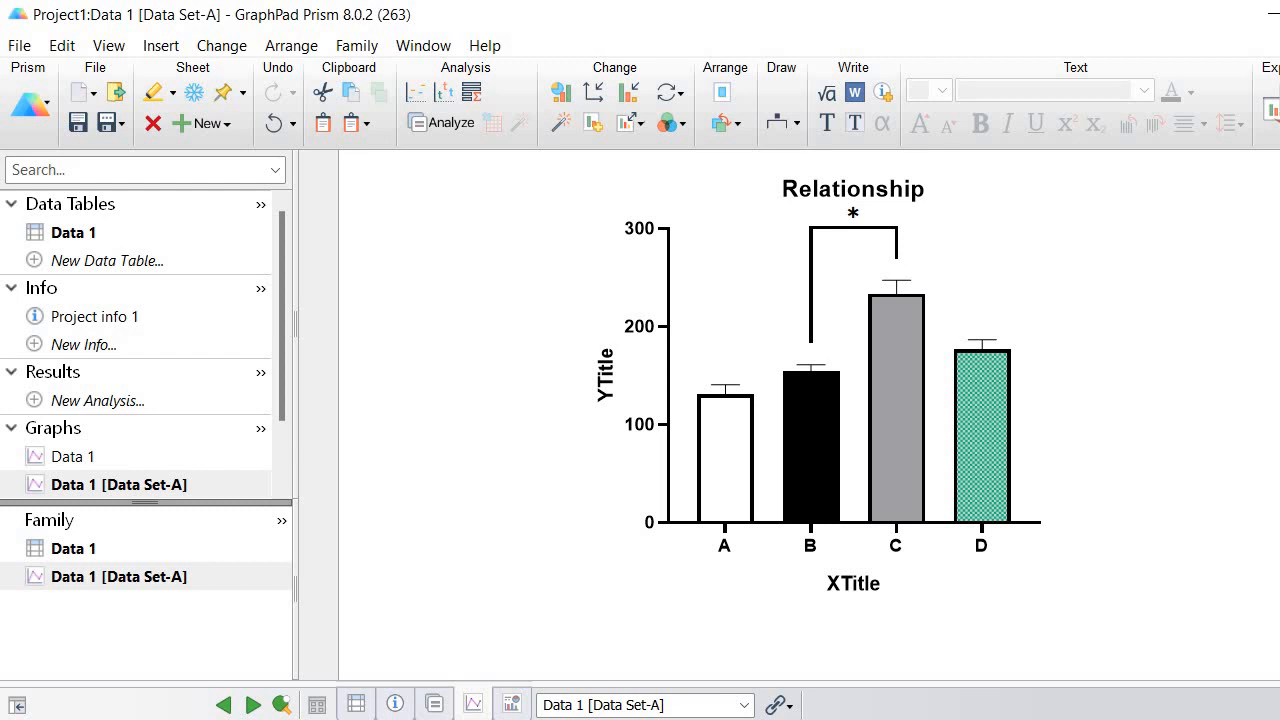
Set the error bar thickness of Data Set-A to 1 pt and apply it to the graph
double_click(723, 382)
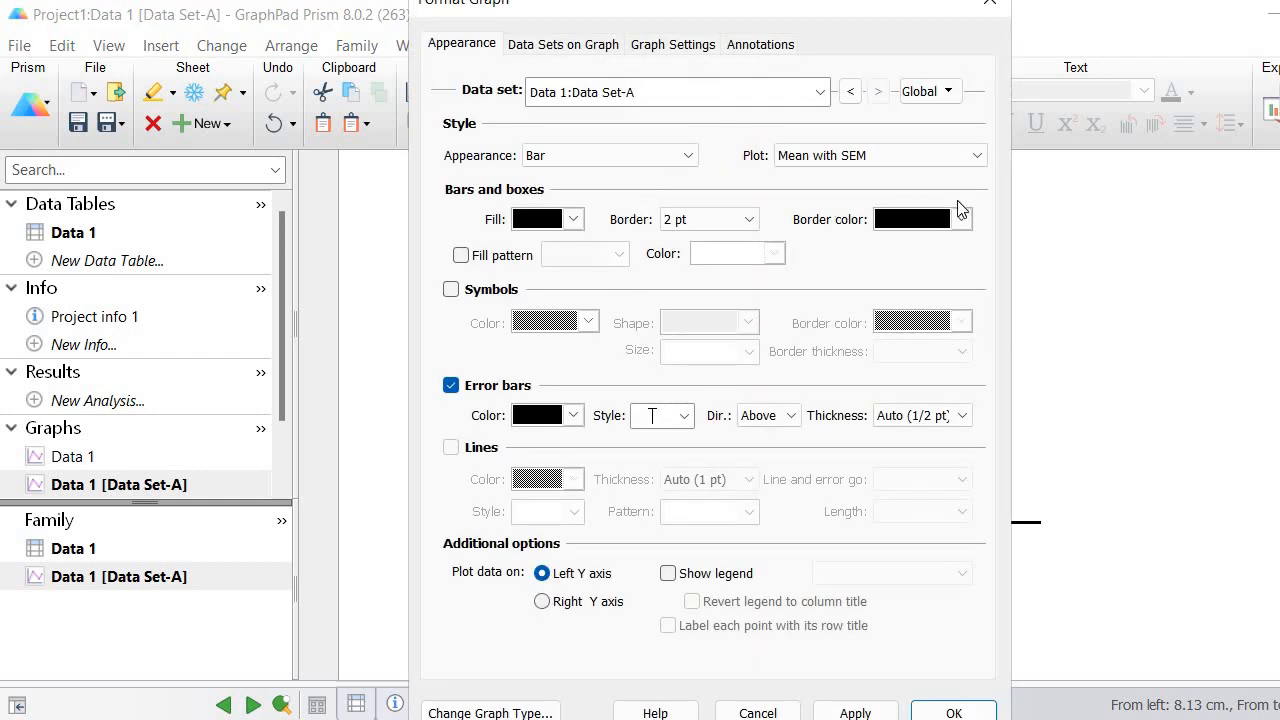
left_click(960, 219)
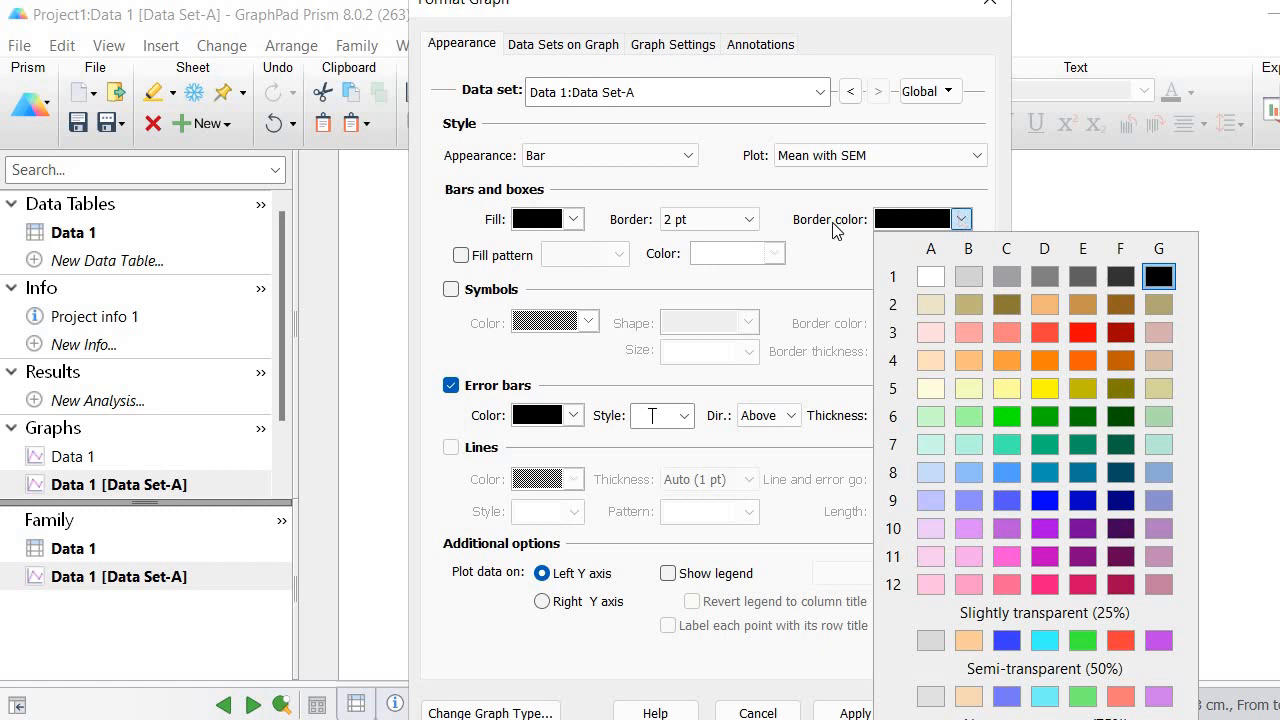
left_click(771, 249)
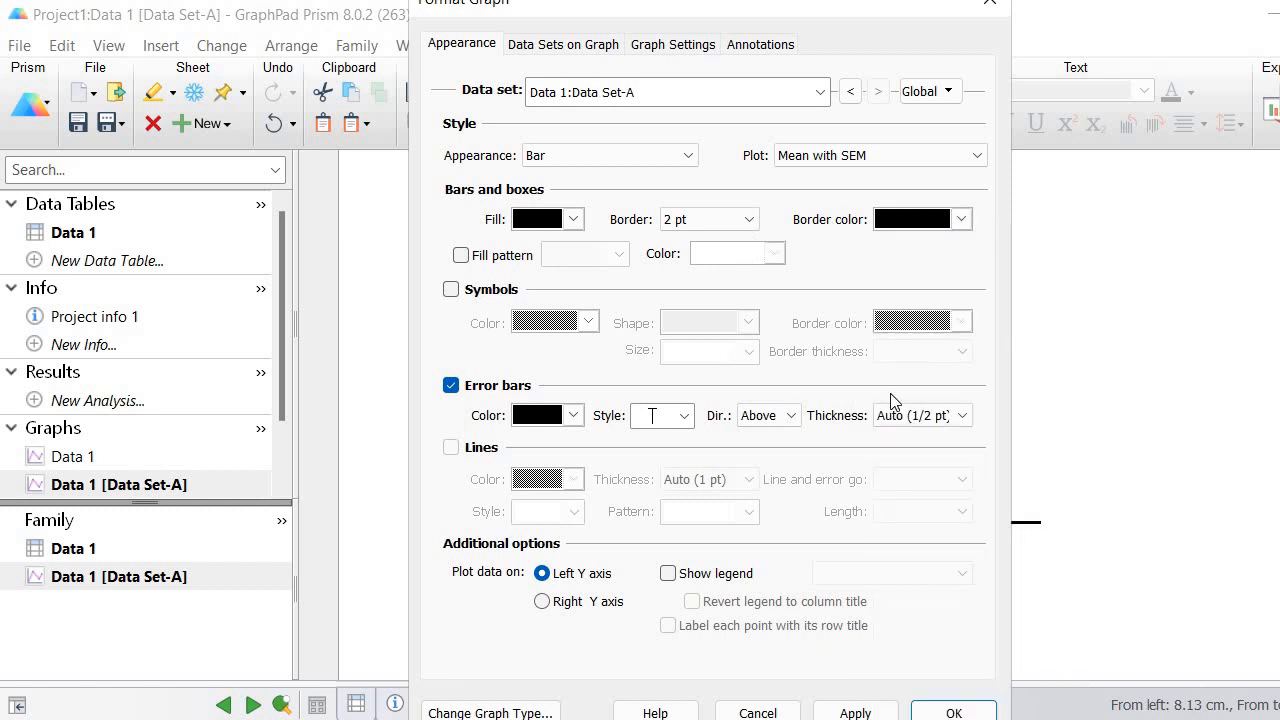
left_click(940, 416)
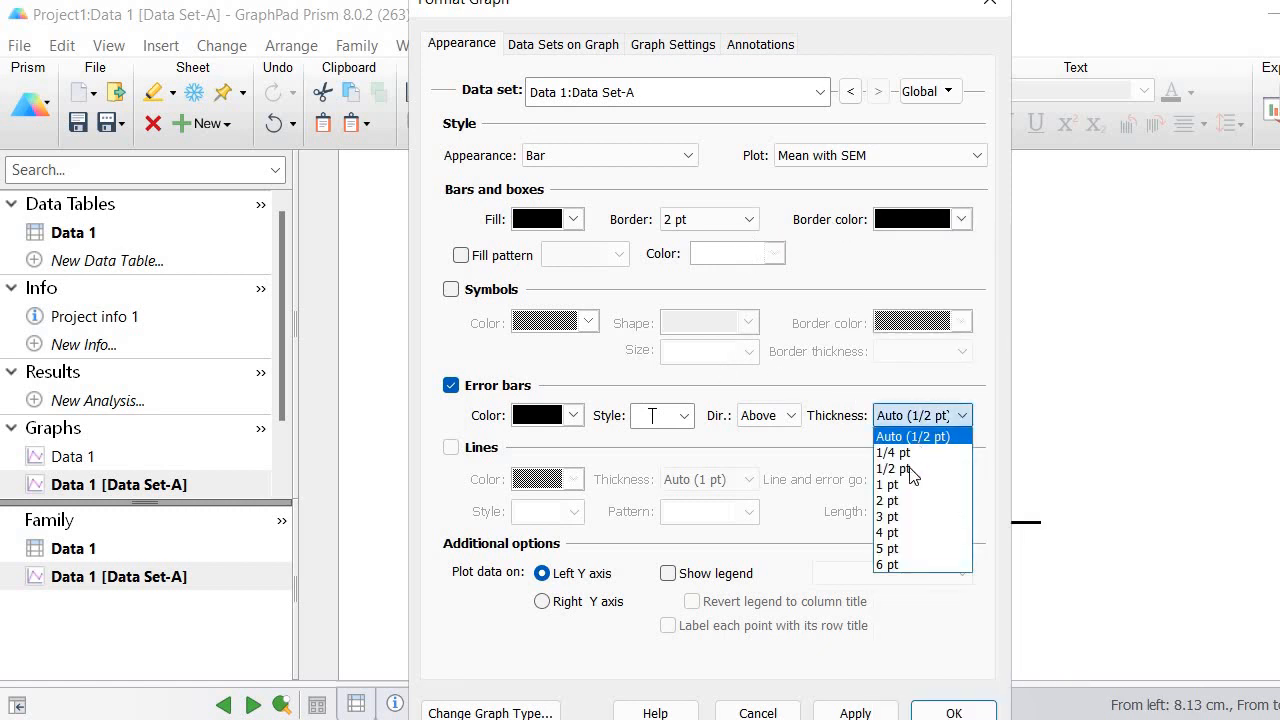
left_click(913, 486)
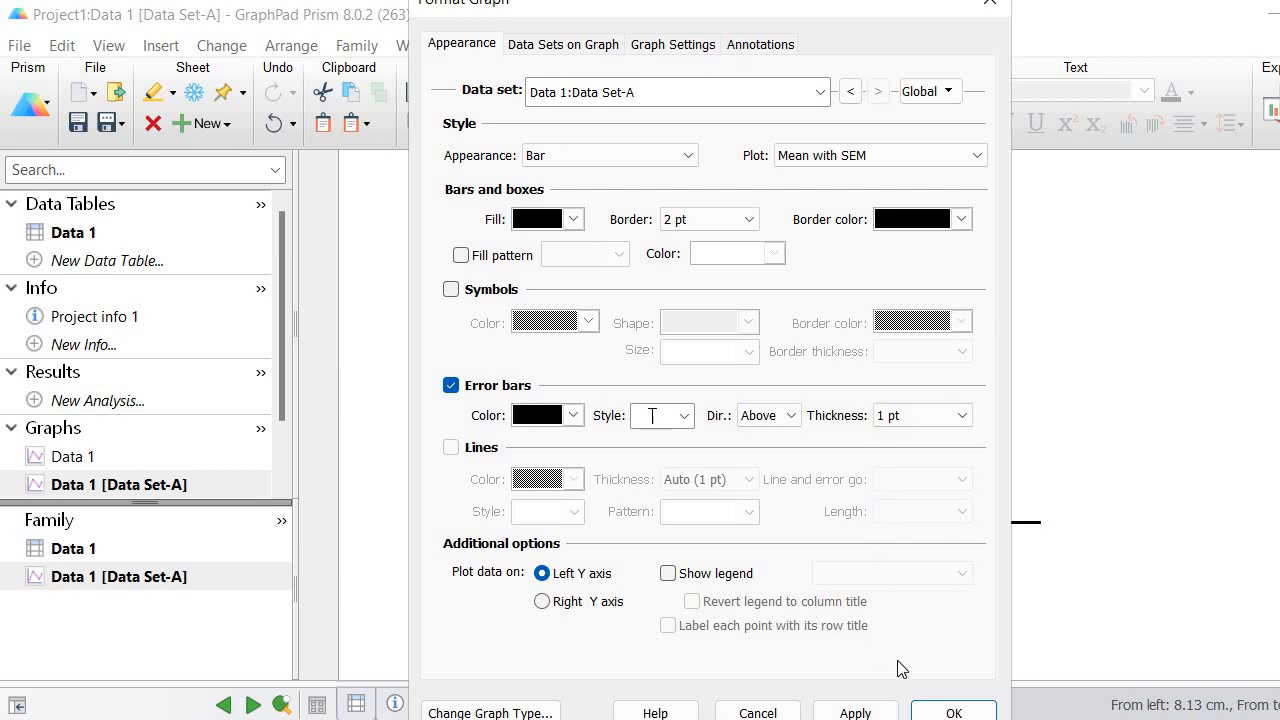
left_click(880, 713)
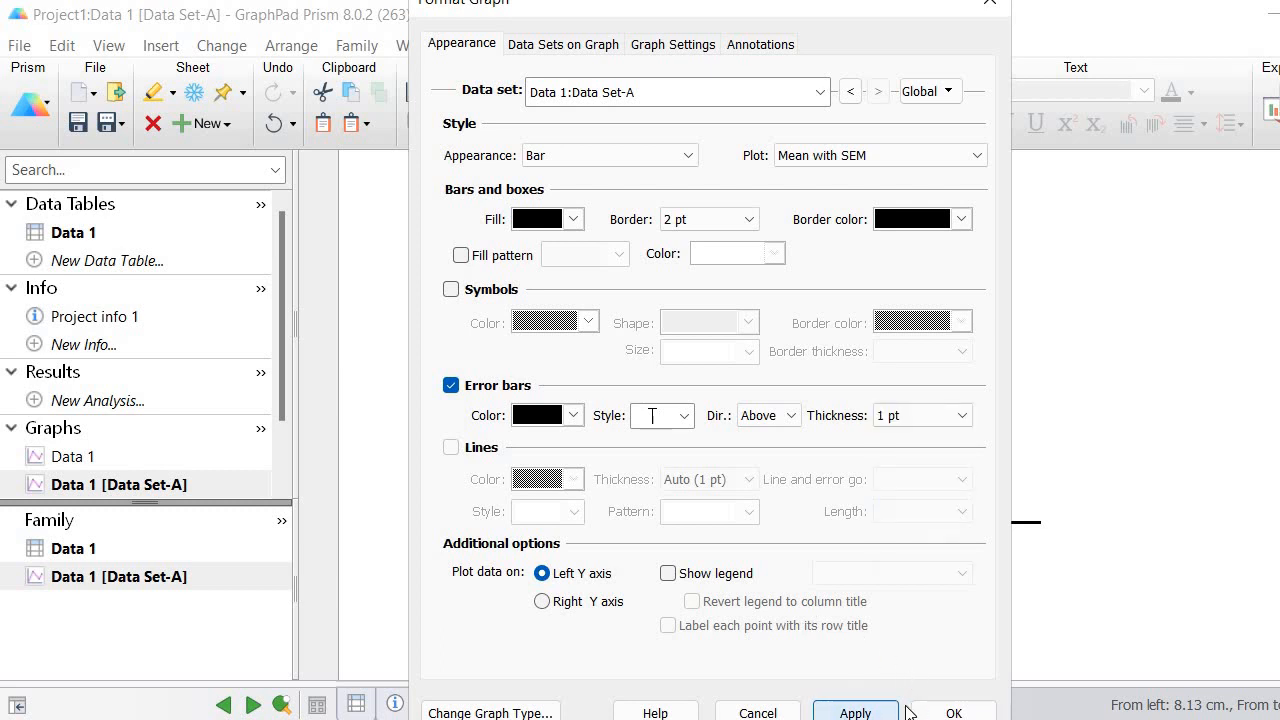
left_click(947, 712)
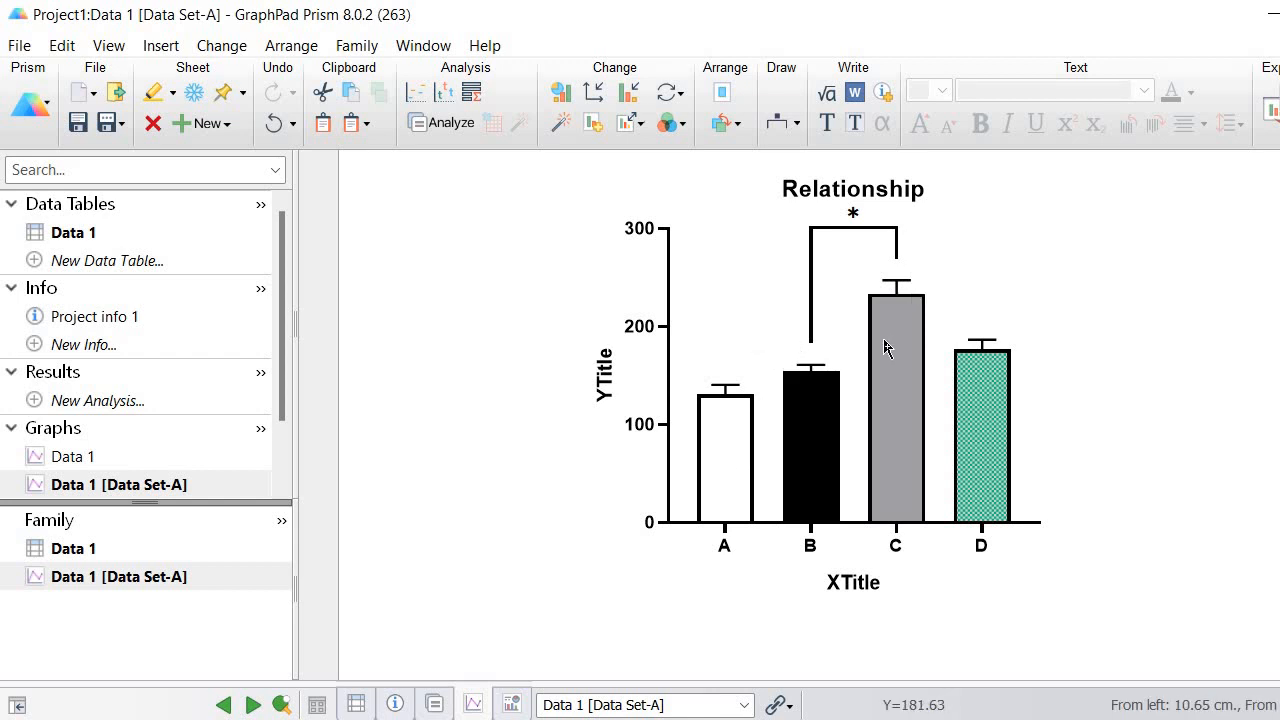
mouse_move(885, 347)
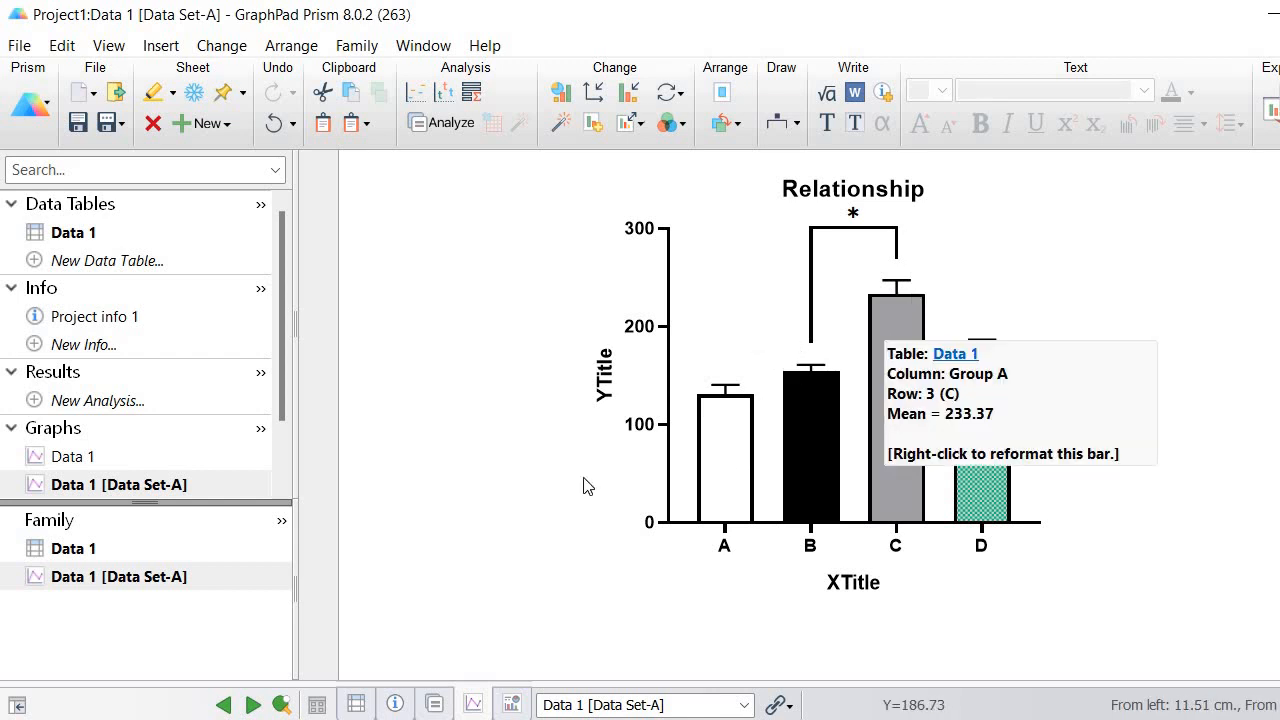
Rename the X axis title as "Time" and the Y axis title as "Weight"
double_click(866, 586)
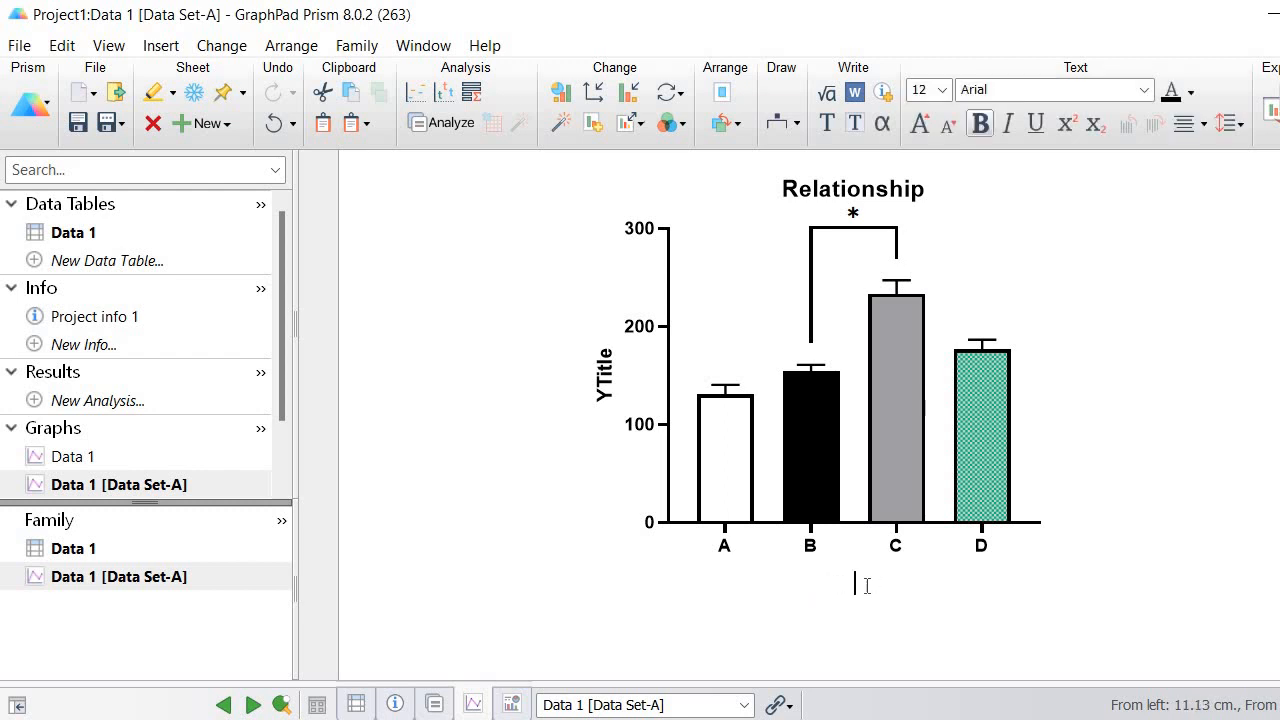
type("Time")
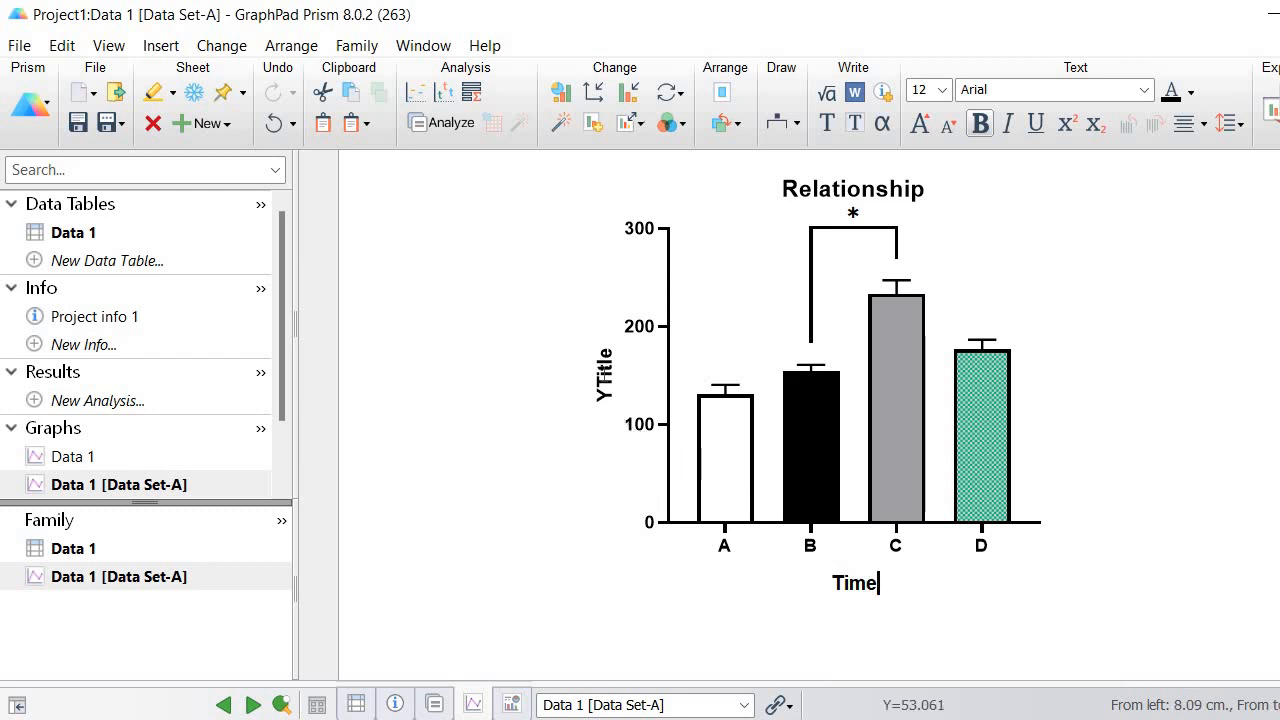
left_click(605, 374)
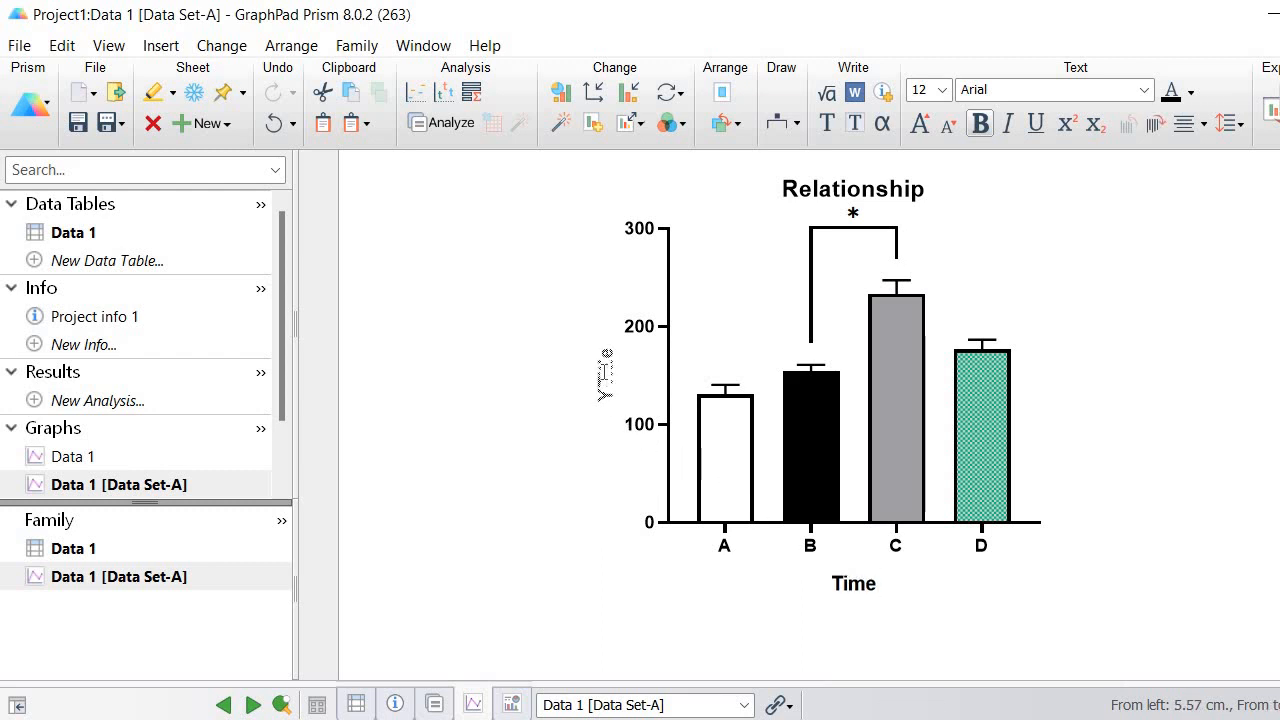
type("Weigh")
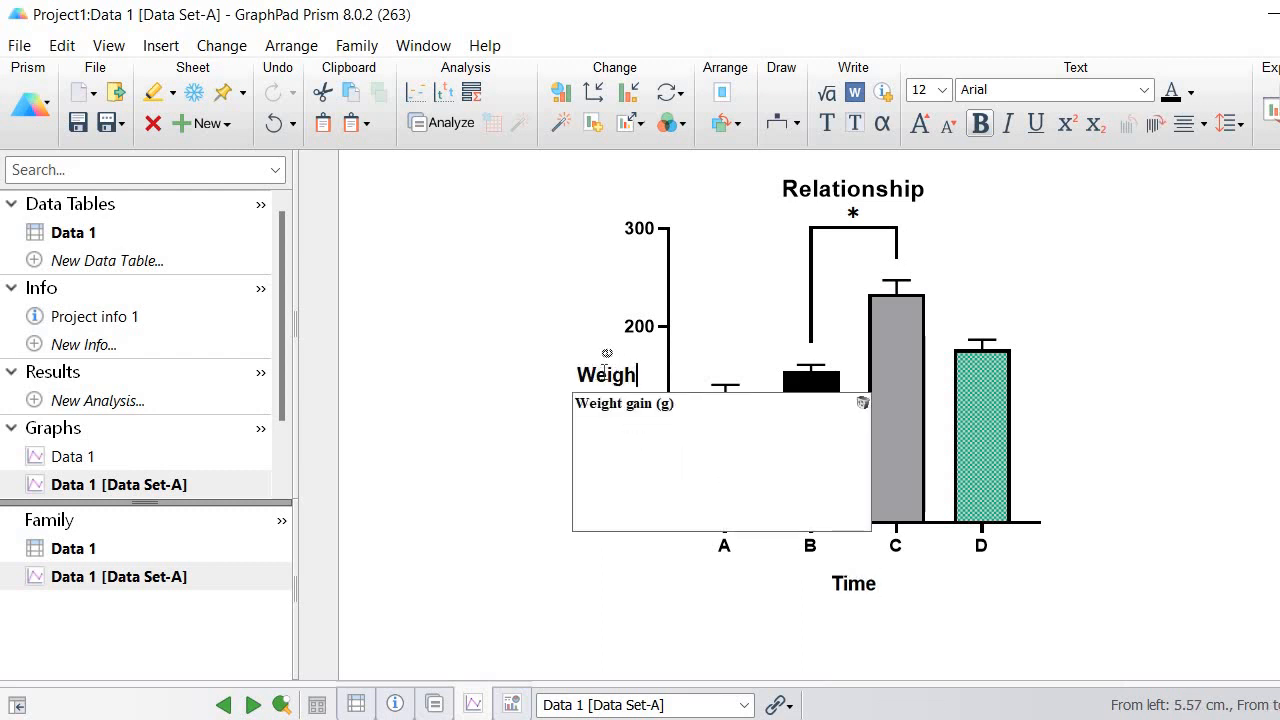
type("tv")
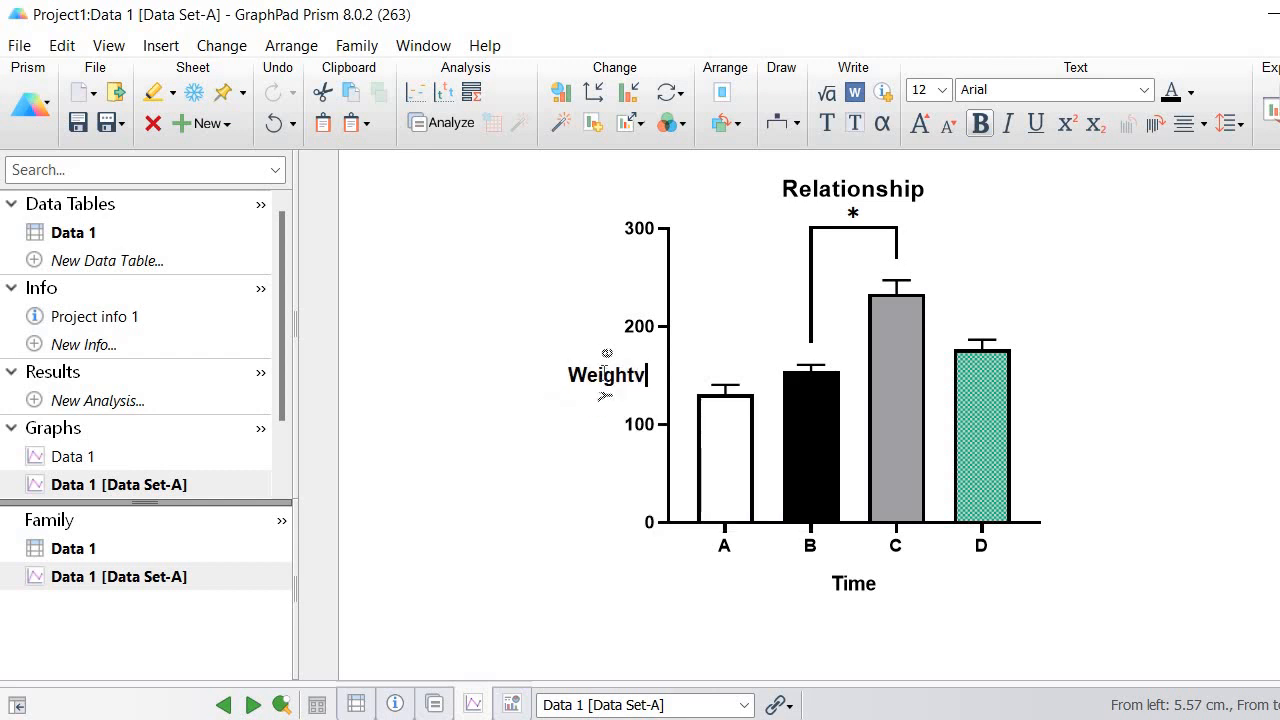
key("BackSpace")
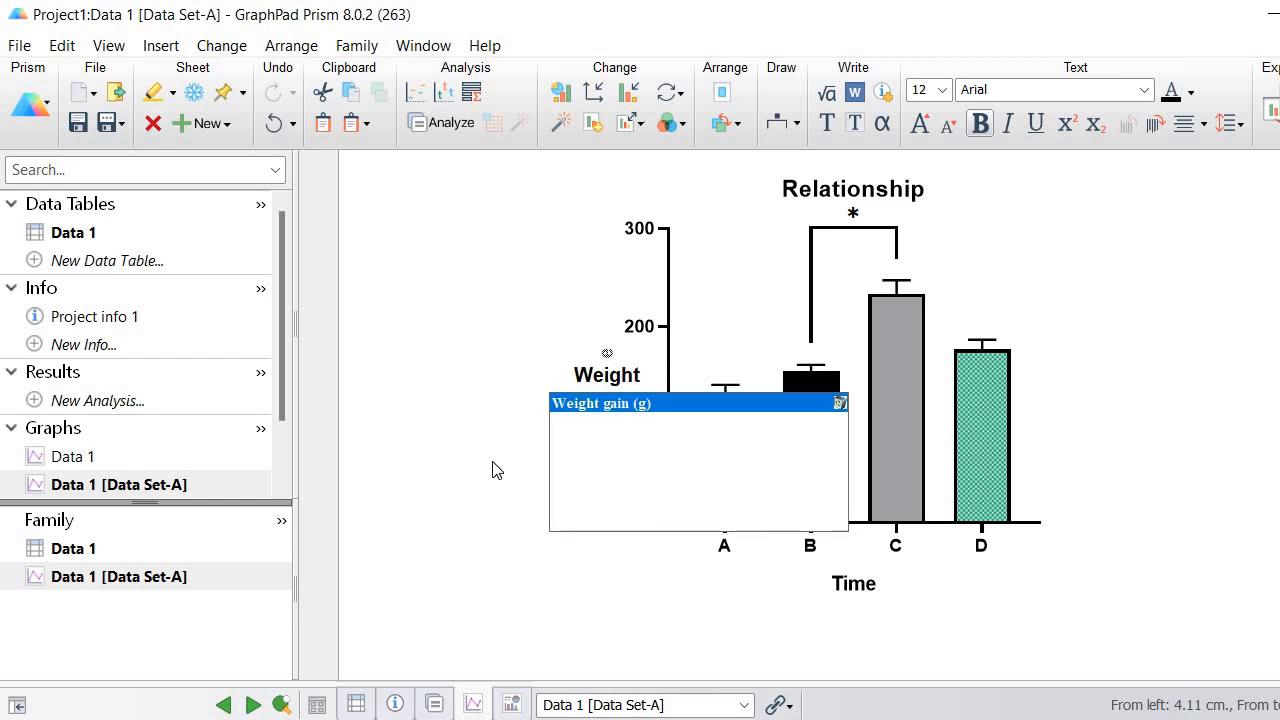
left_click(491, 466)
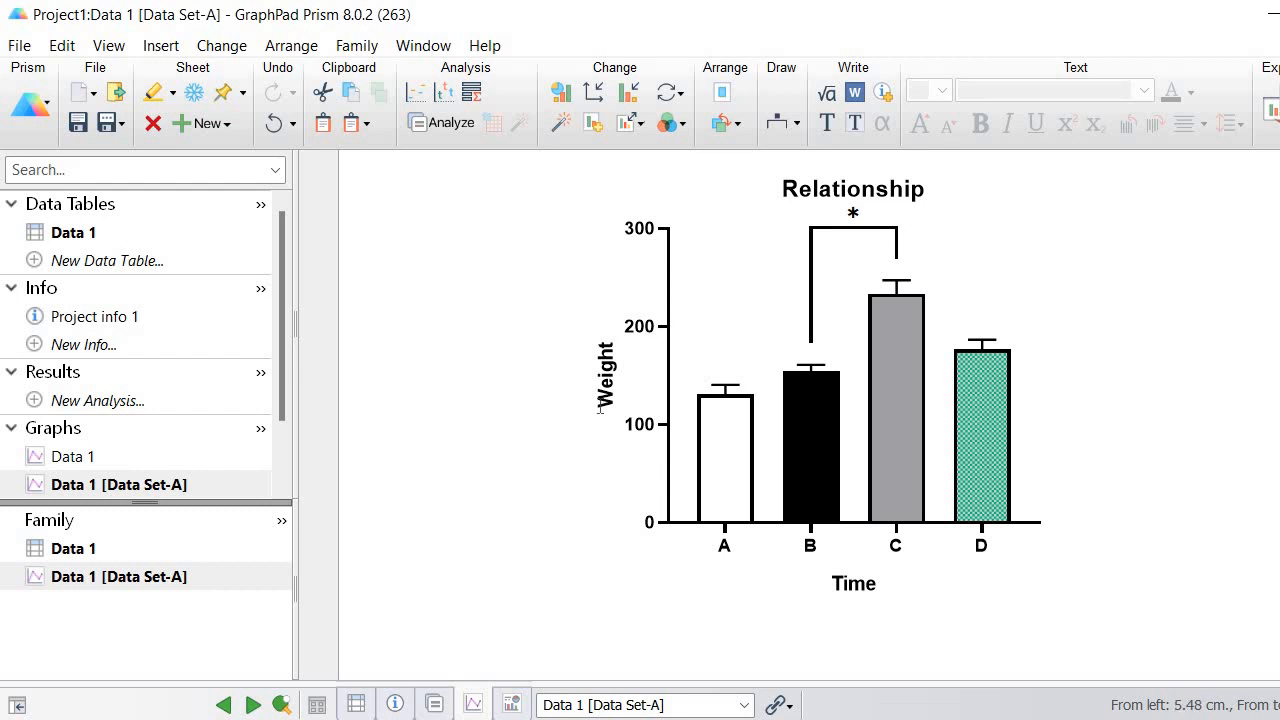
Set all of the graph's text to Times New Roman at size 12
key("ctrl+a")
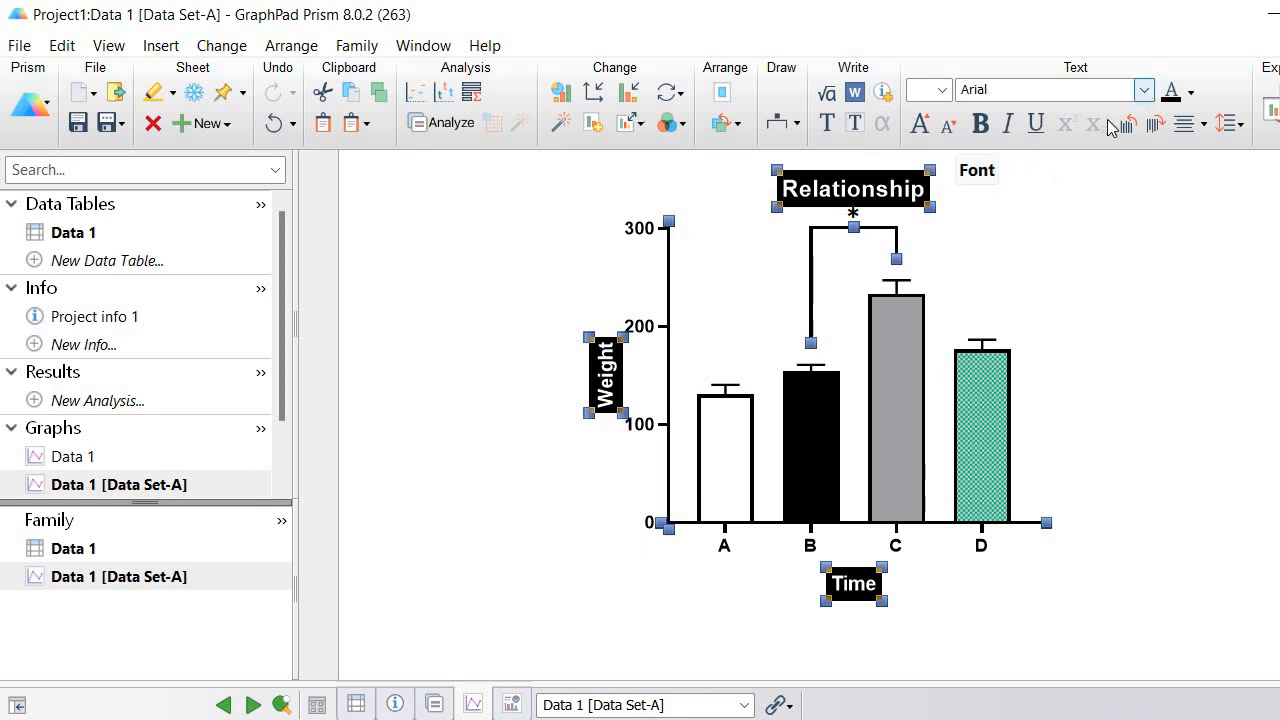
left_click(1144, 90)
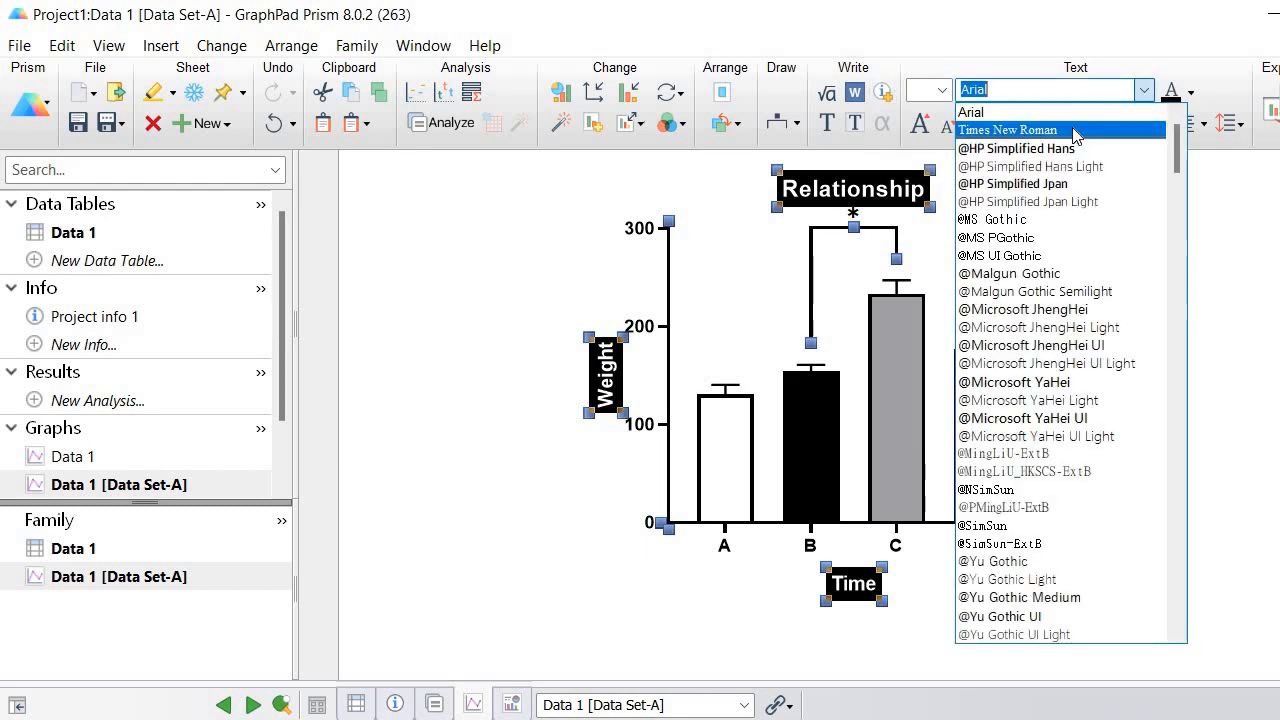
left_click(1075, 130)
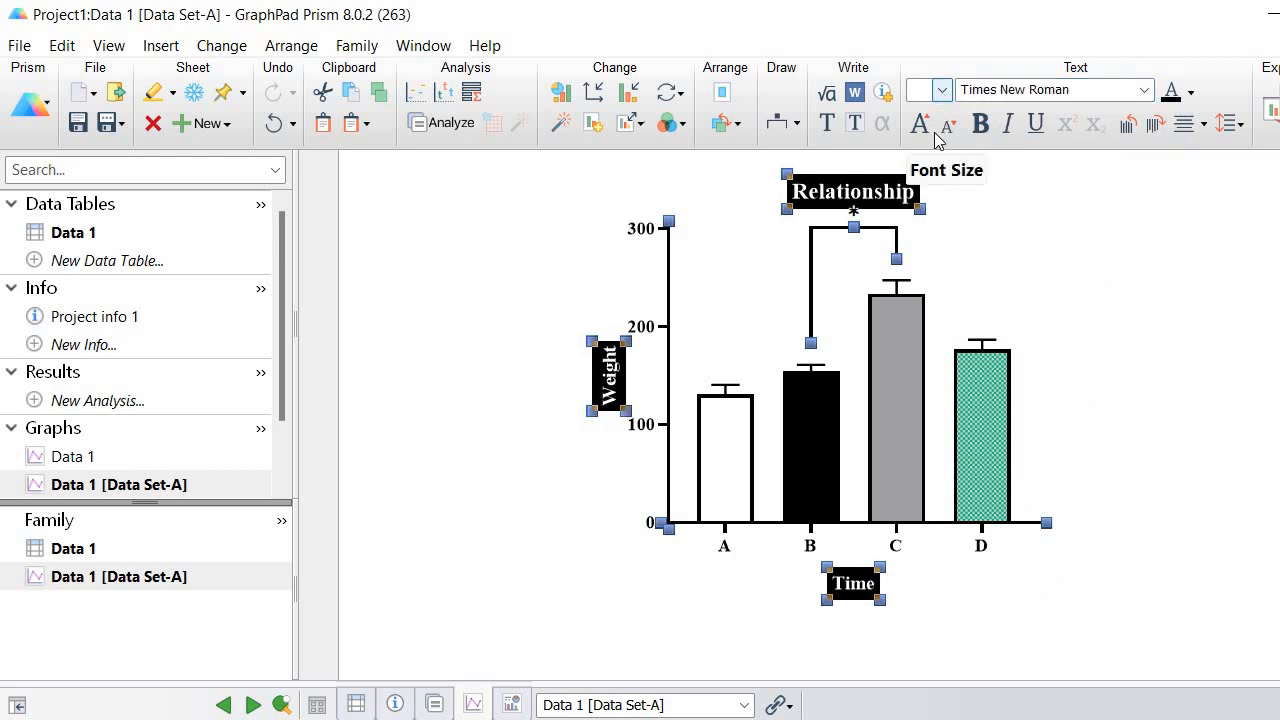
left_click(942, 90)
left_click(937, 177)
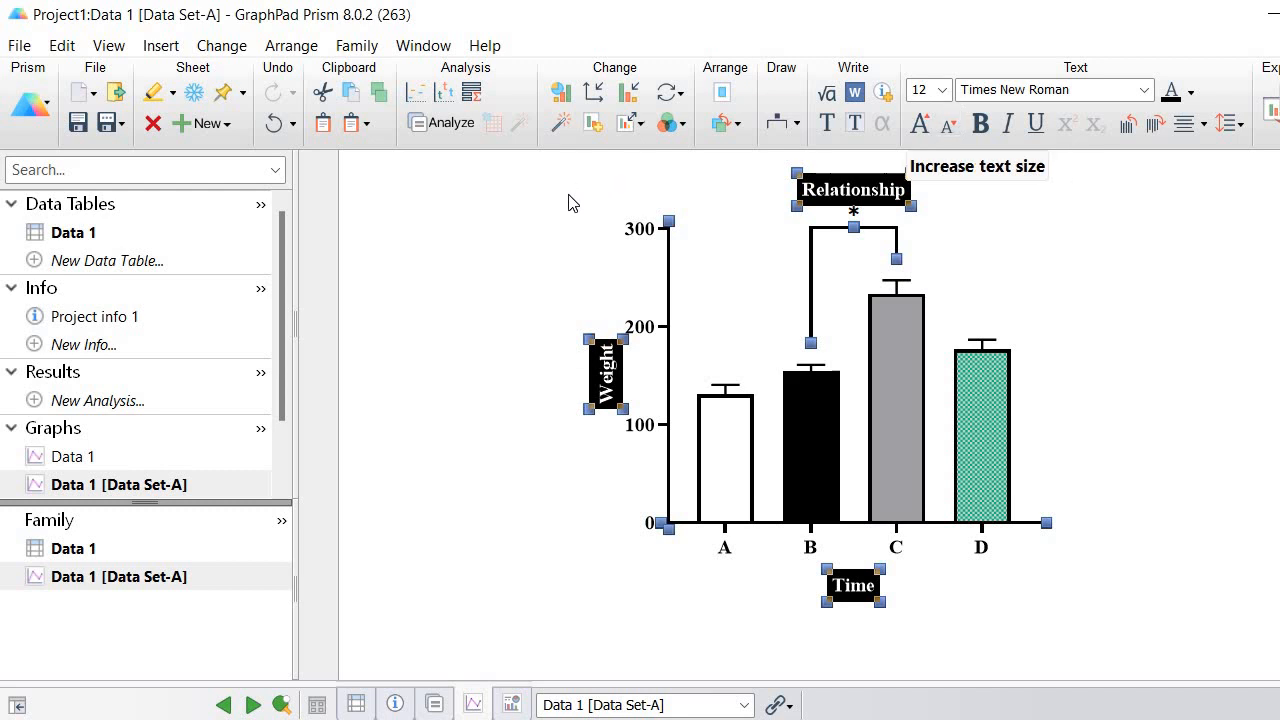
key("Escape")
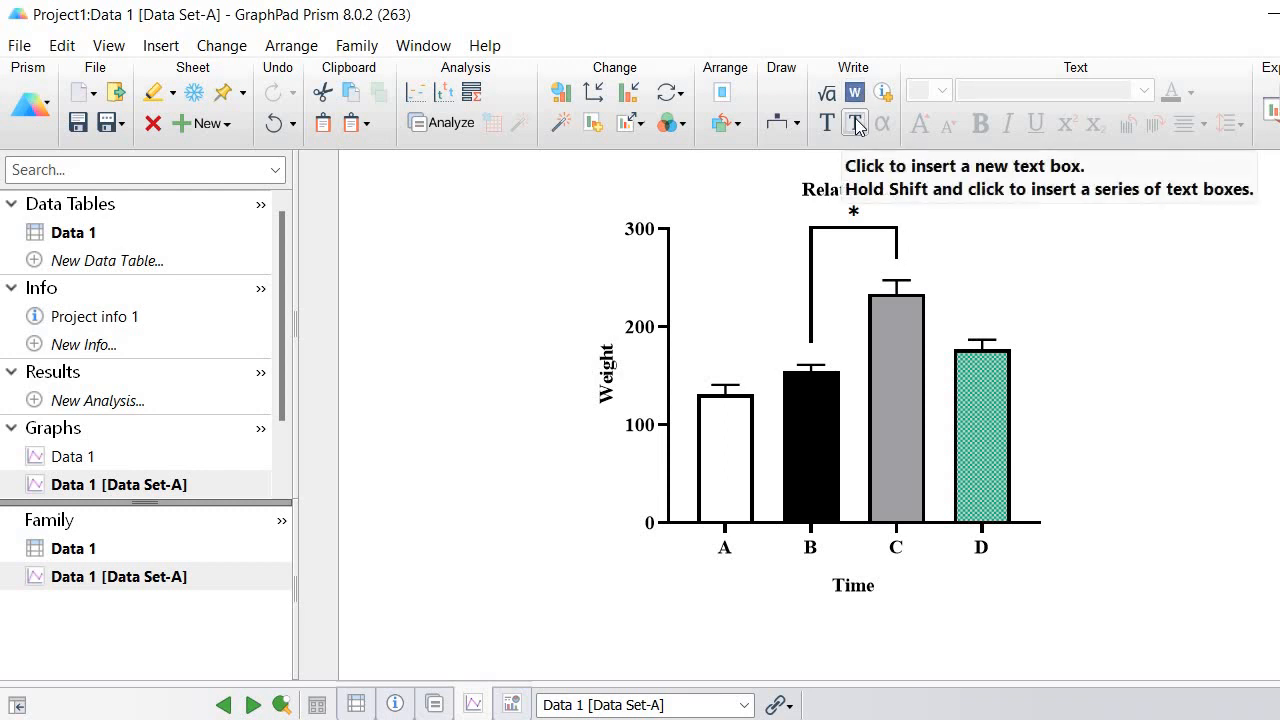
Add the text "Special" to the graph and center it just above bar D's error bar
left_click(827, 122)
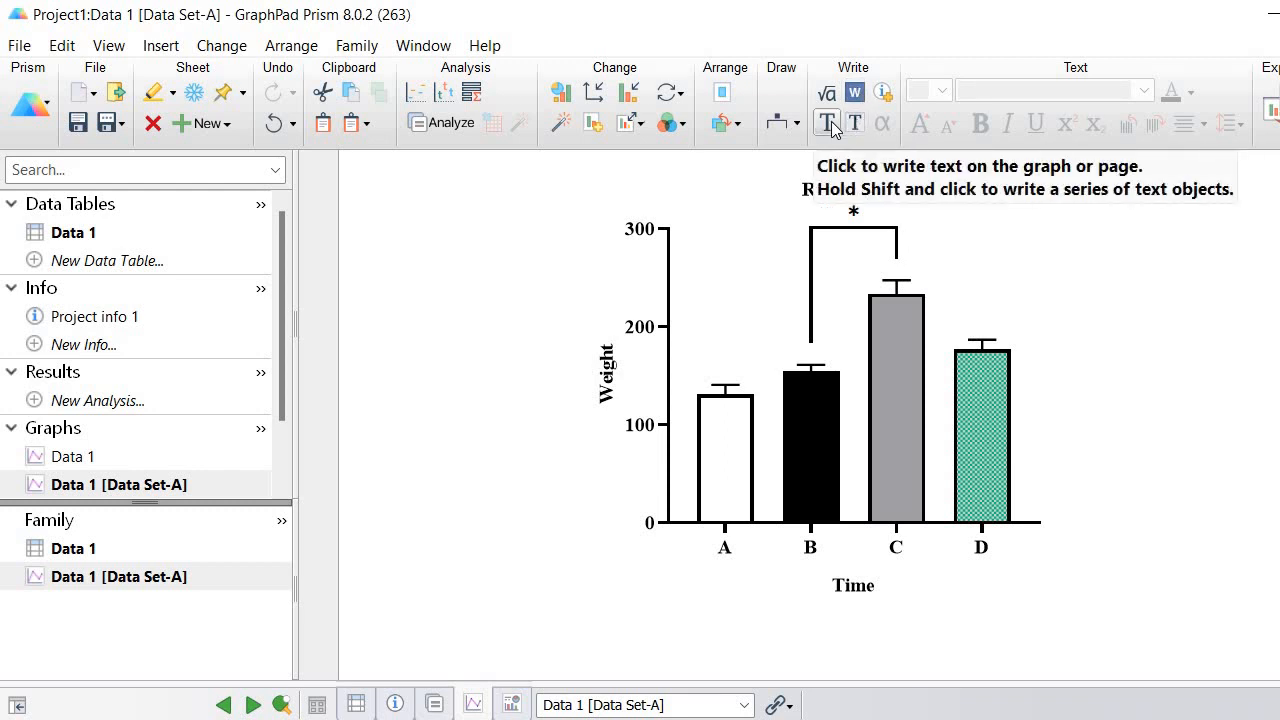
left_click(979, 304)
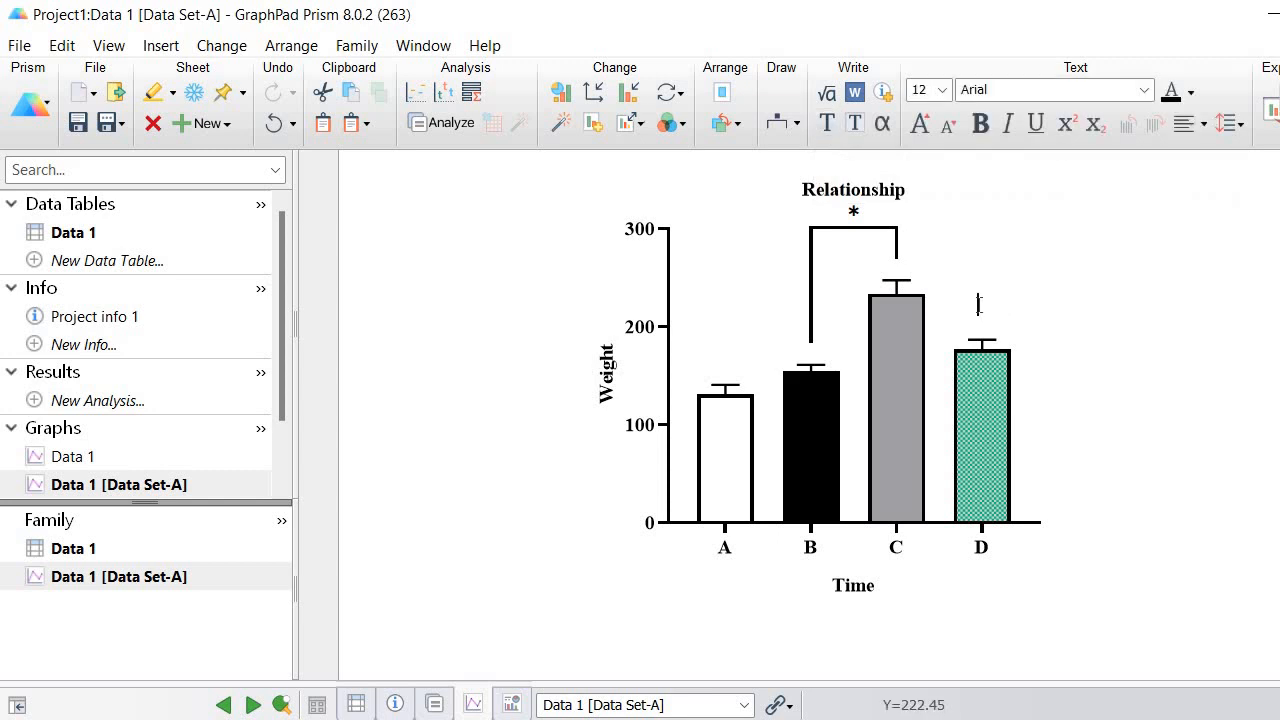
type("Specia")
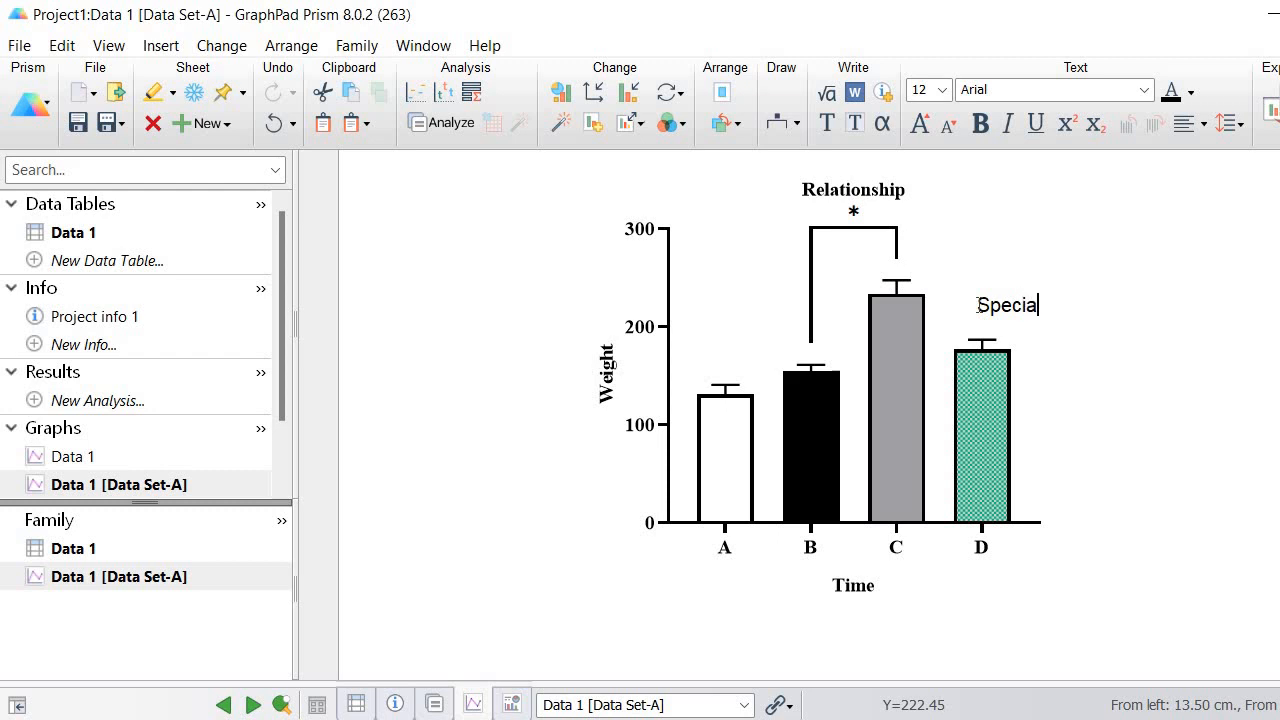
type(";;")
key("BackSpace")
type("l")
left_click(997, 252)
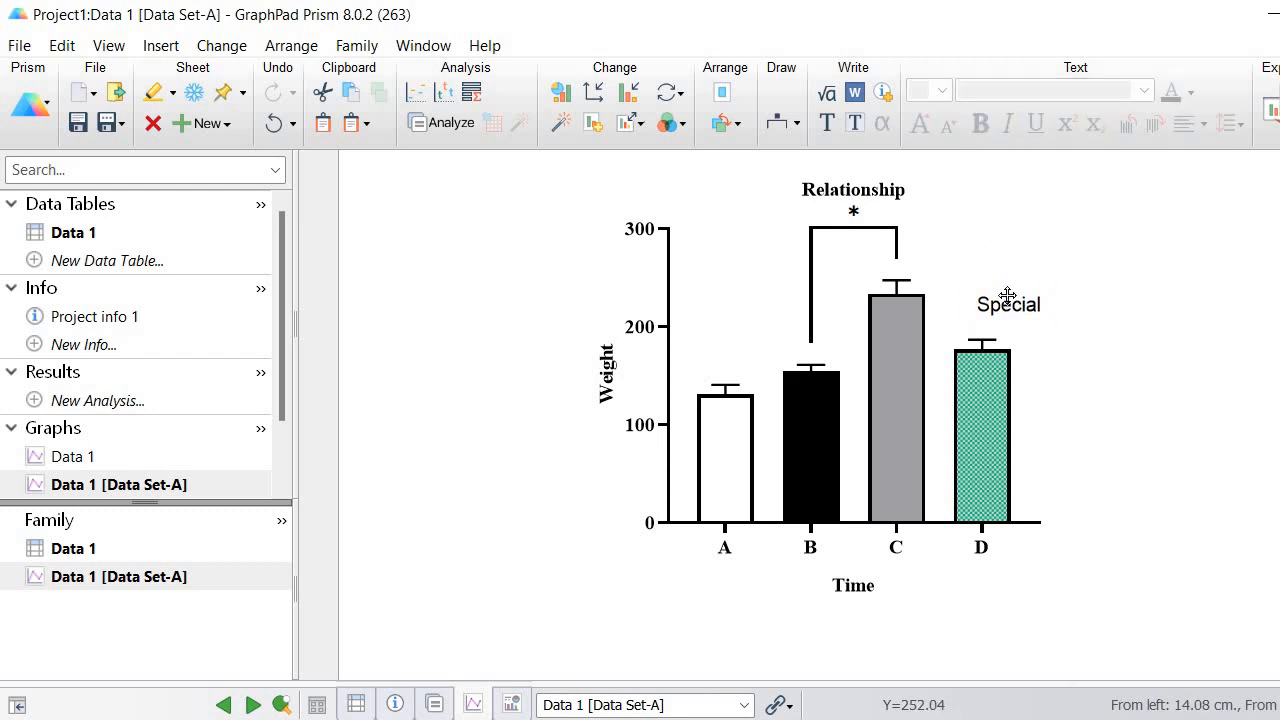
left_click(1007, 296)
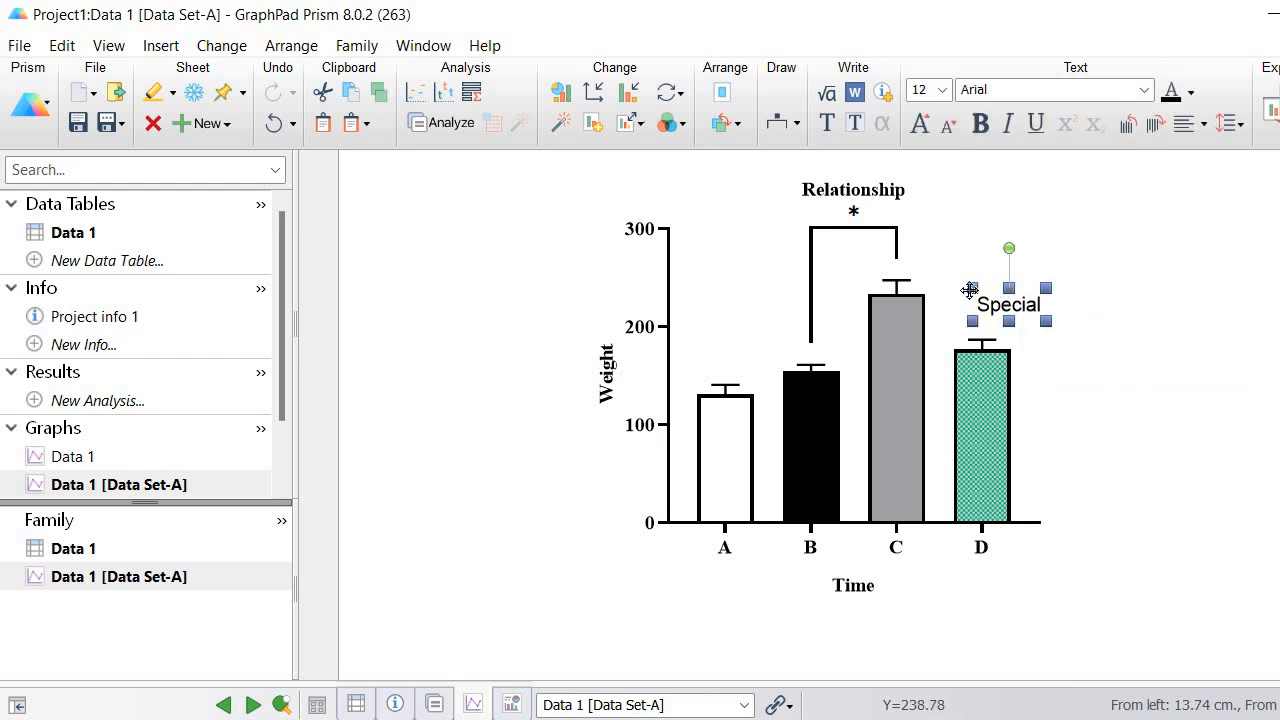
left_click_drag(969, 290, 942, 294)
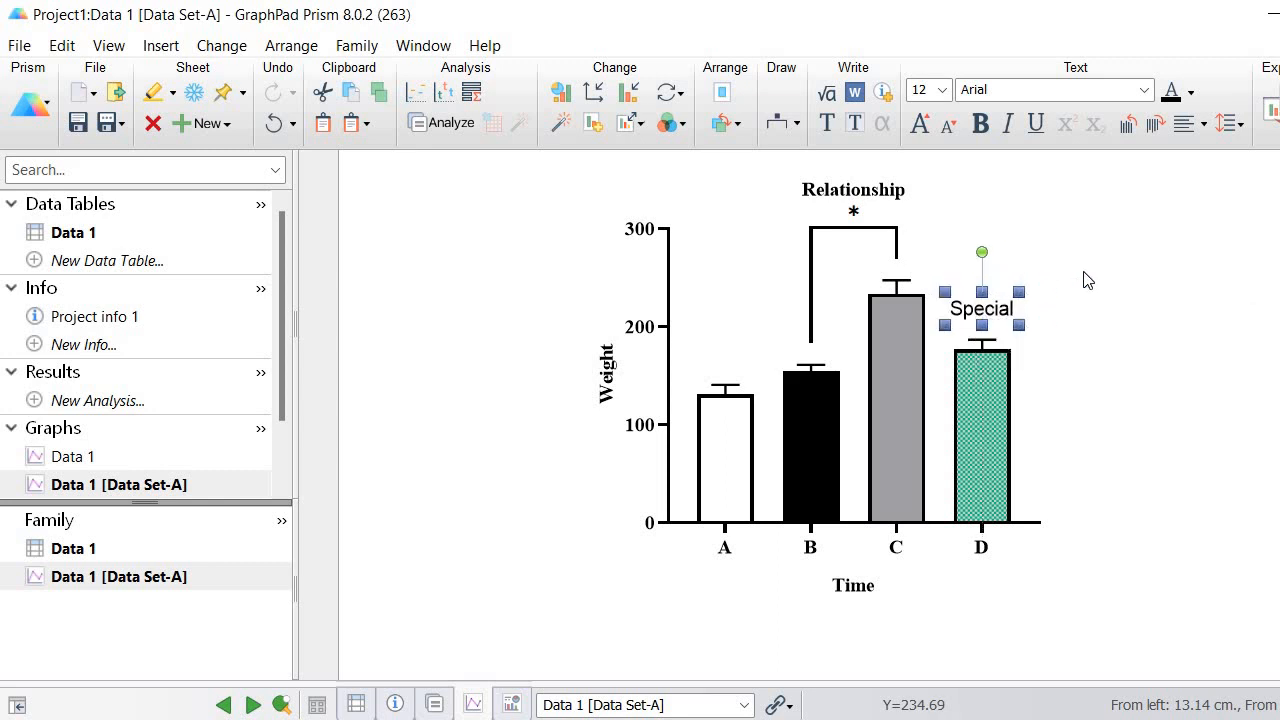
left_click(1088, 280)
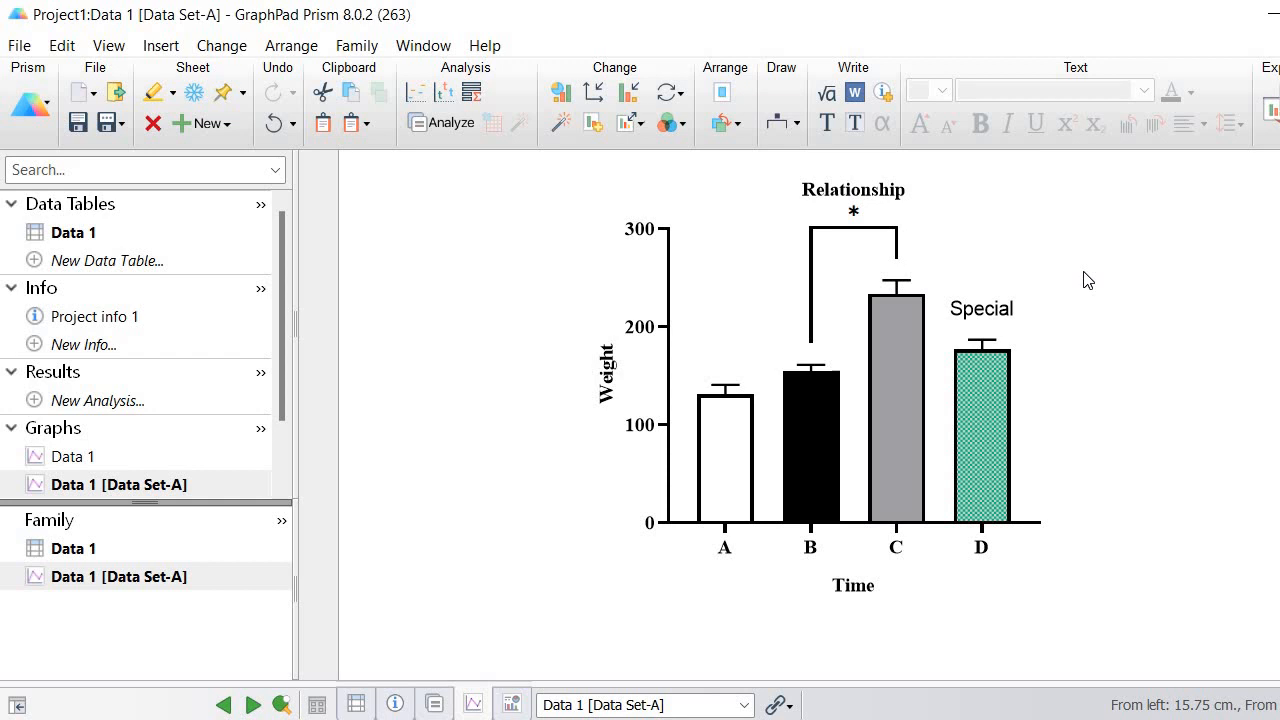
Return to the Data 1 table to view the mean, SEM and N values behind the graph
left_click(84, 234)
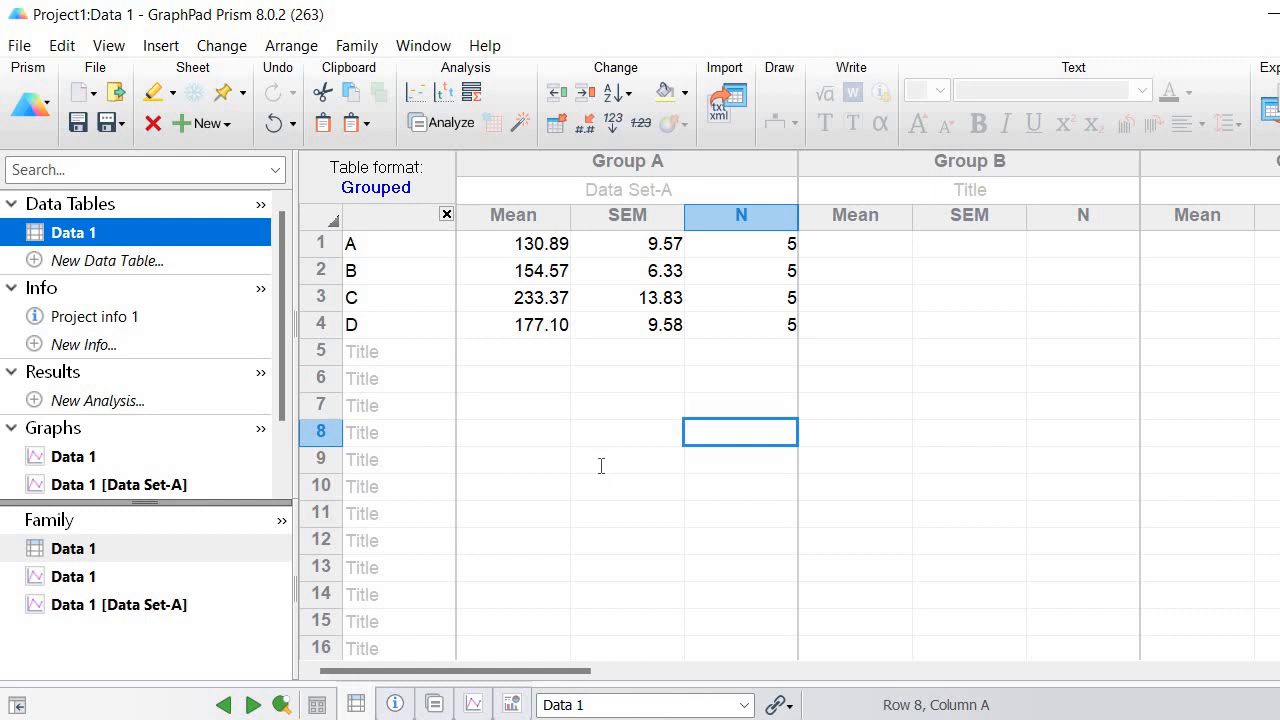
left_click(600, 462)
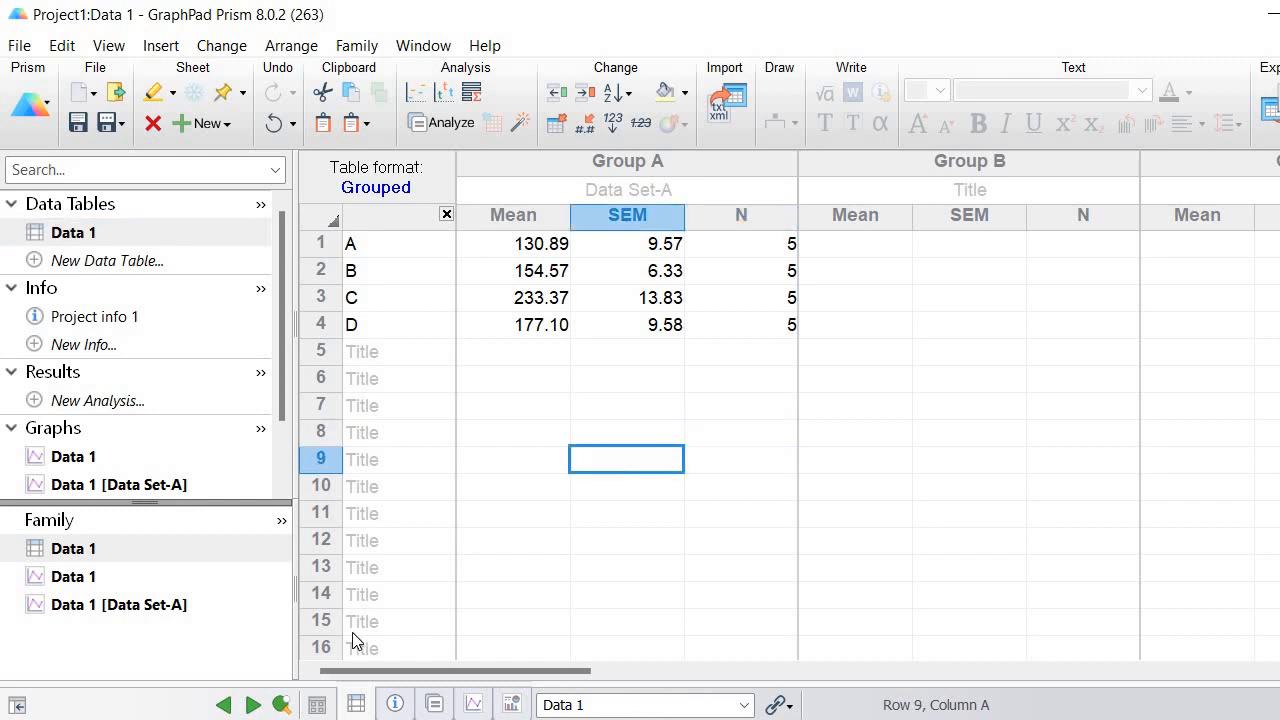